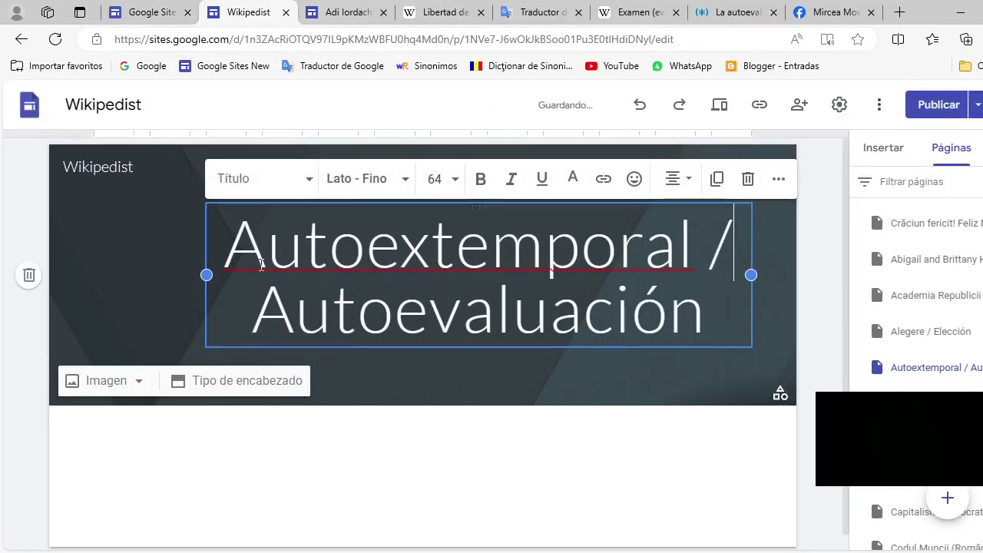
# - Widen the header title box across the banner and make the word "Autoextemporal" bold
pyautogui.moveTo(206, 274); pyautogui.dragTo(77, 253)
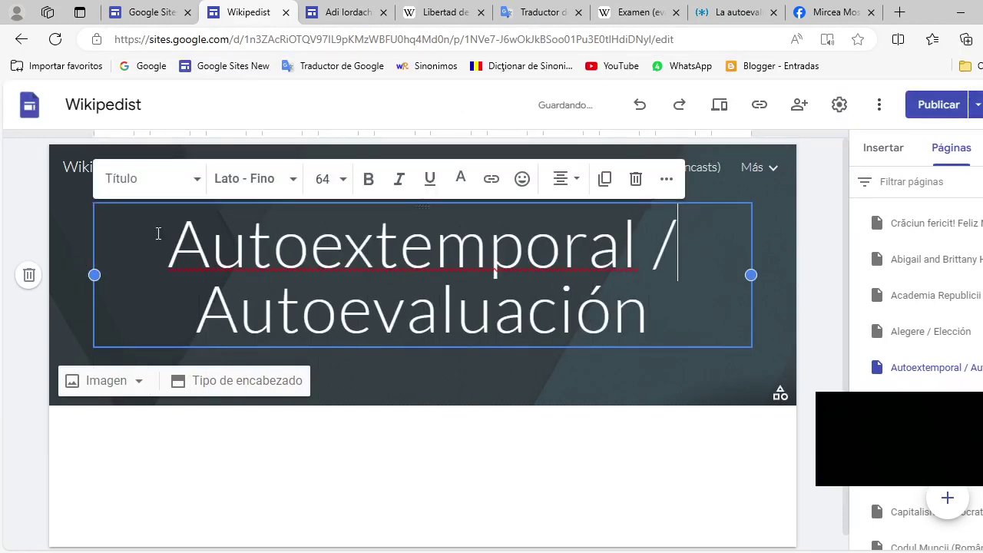
pyautogui.moveTo(169, 239); pyautogui.dragTo(639, 245)
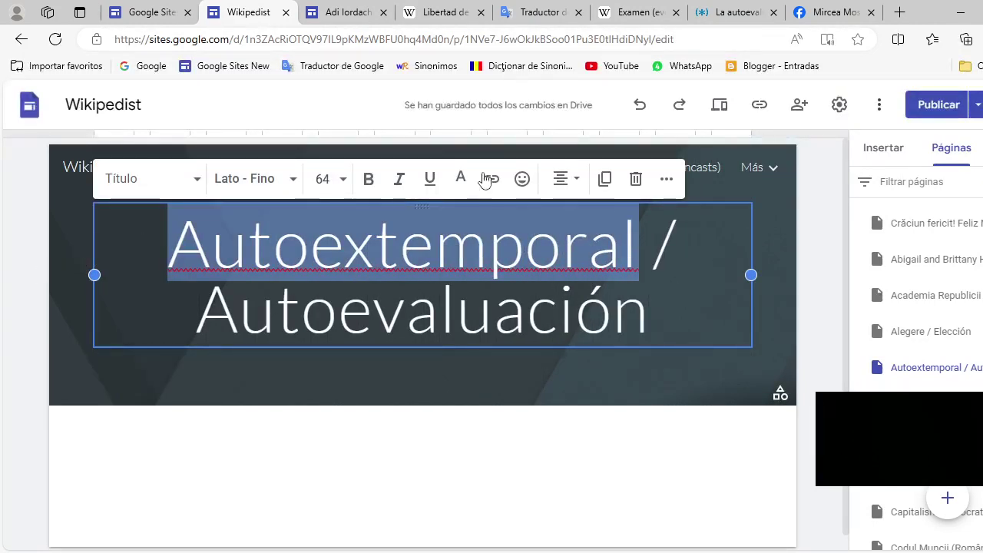
pyautogui.click(376, 179)
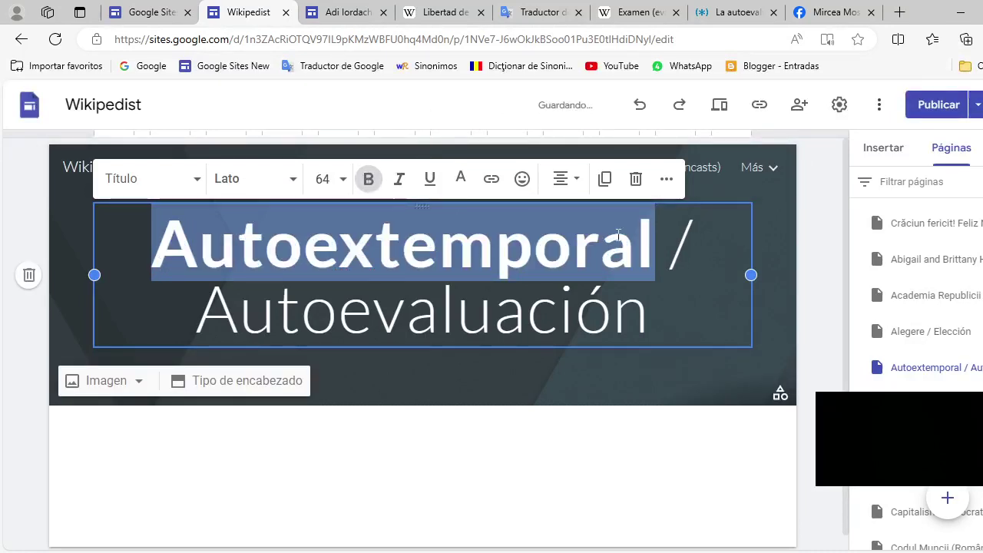
# - Break the header title into three lines, with the slash alone between "Autoextemporal" and "Autoevaluación"
pyautogui.click(660, 240)
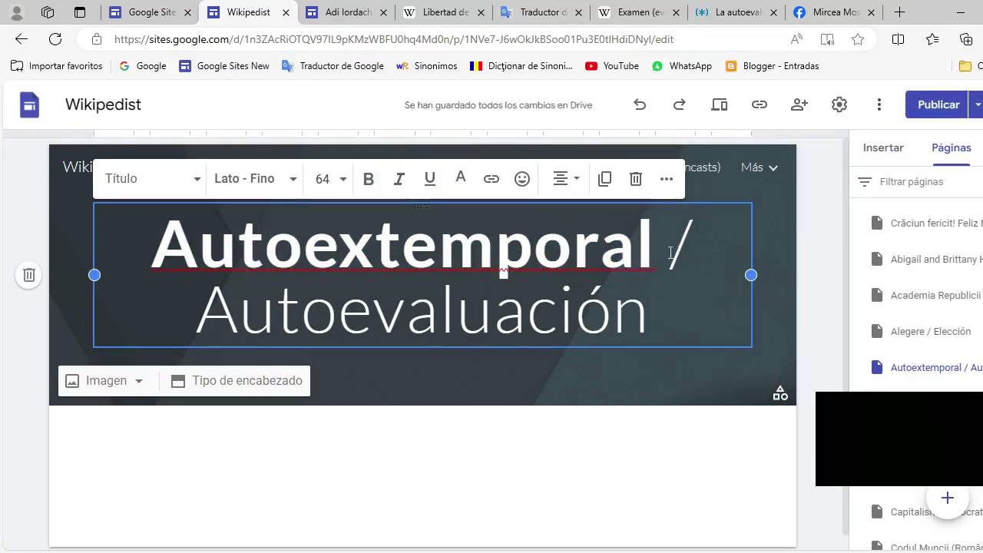
pyautogui.press('Return')
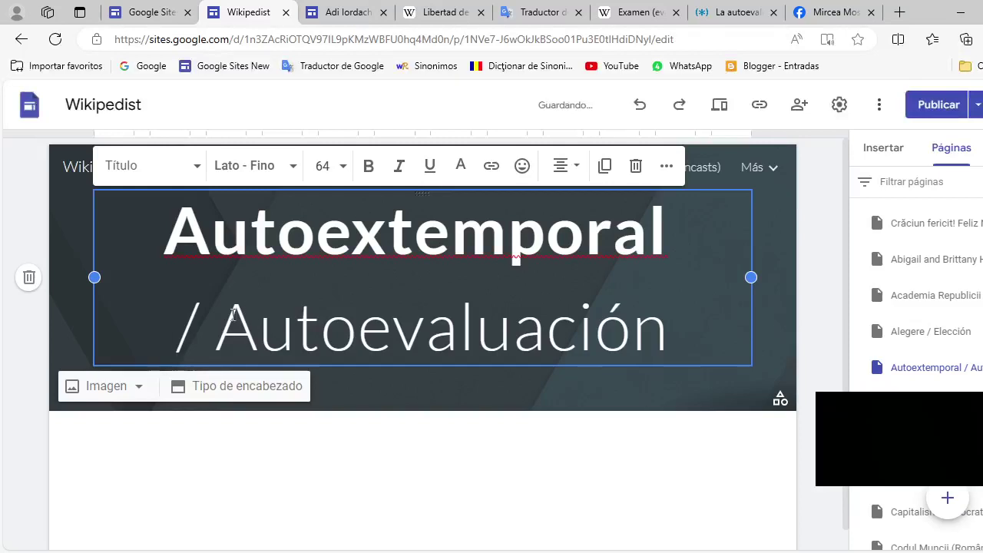
pyautogui.click(220, 322)
pyautogui.press('Return')
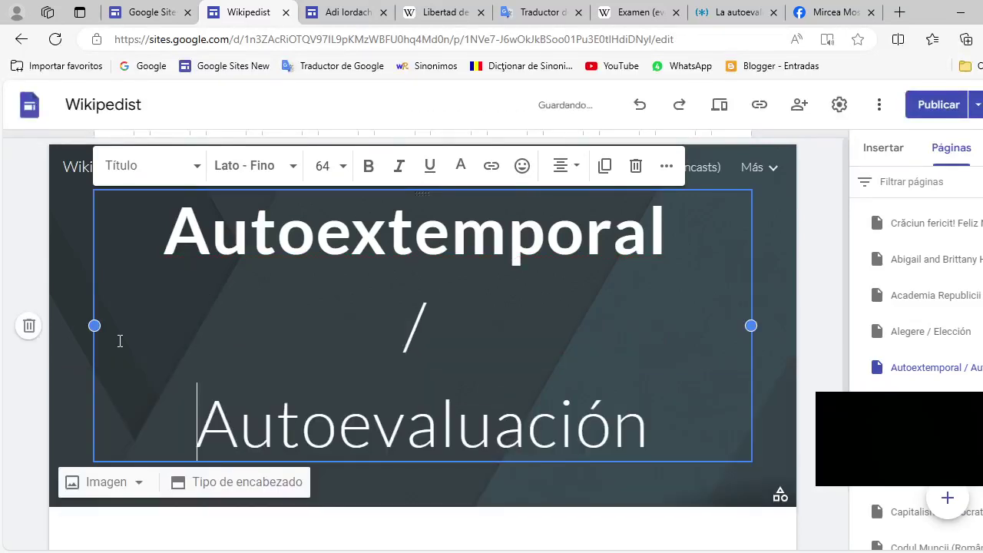
# - Reduce the paragraph spacing across all three lines of the header title
pyautogui.moveTo(116, 245); pyautogui.dragTo(653, 408)
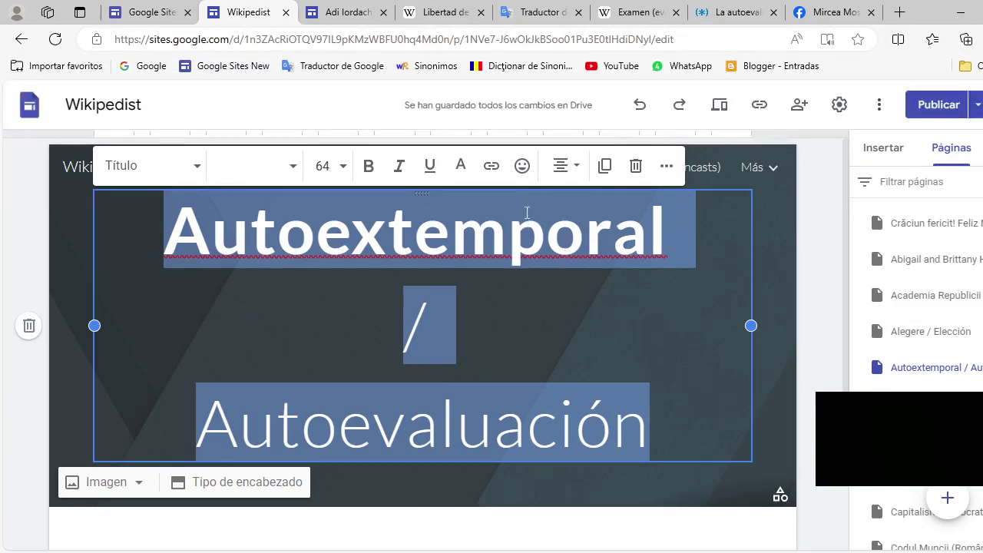
pyautogui.click(666, 169)
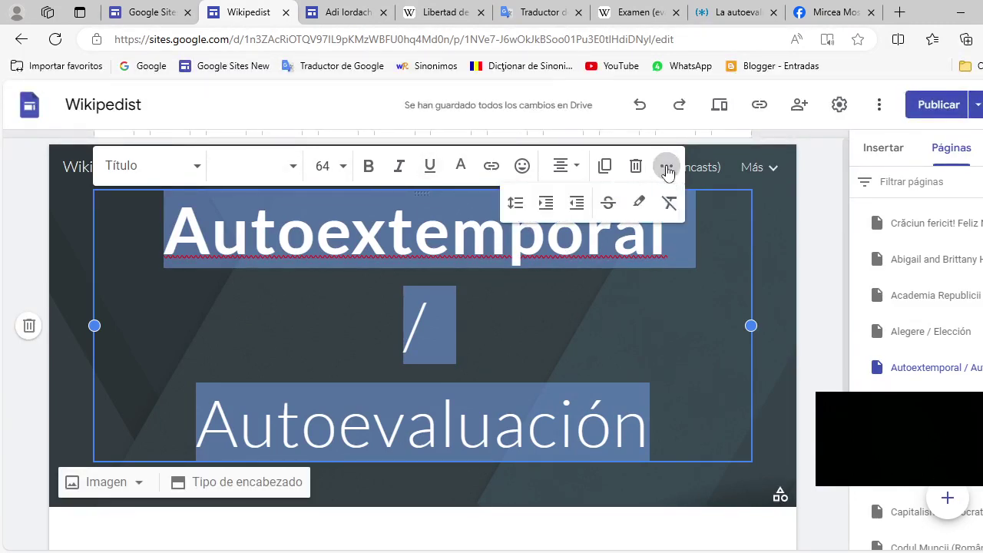
pyautogui.click(515, 202)
pyautogui.click(588, 429)
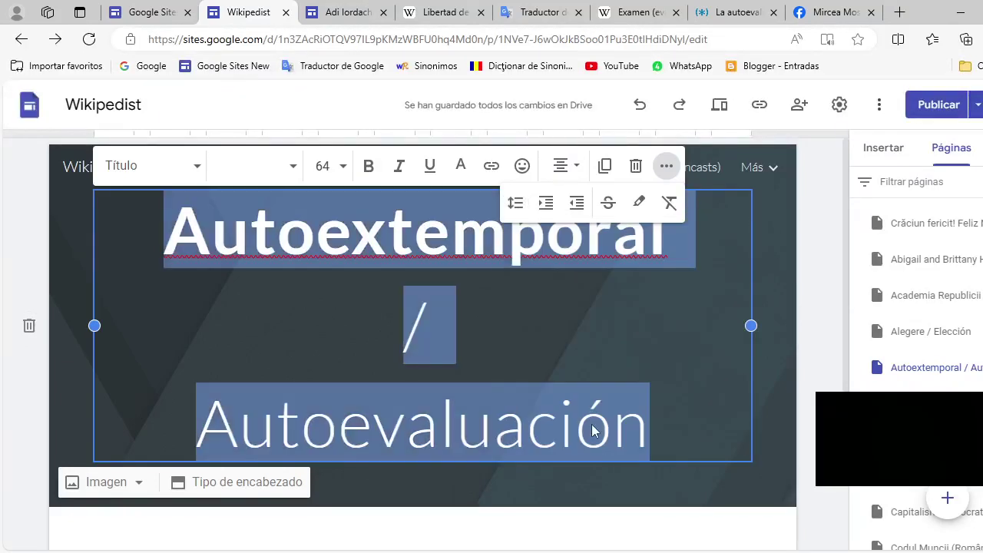
pyautogui.click(684, 432)
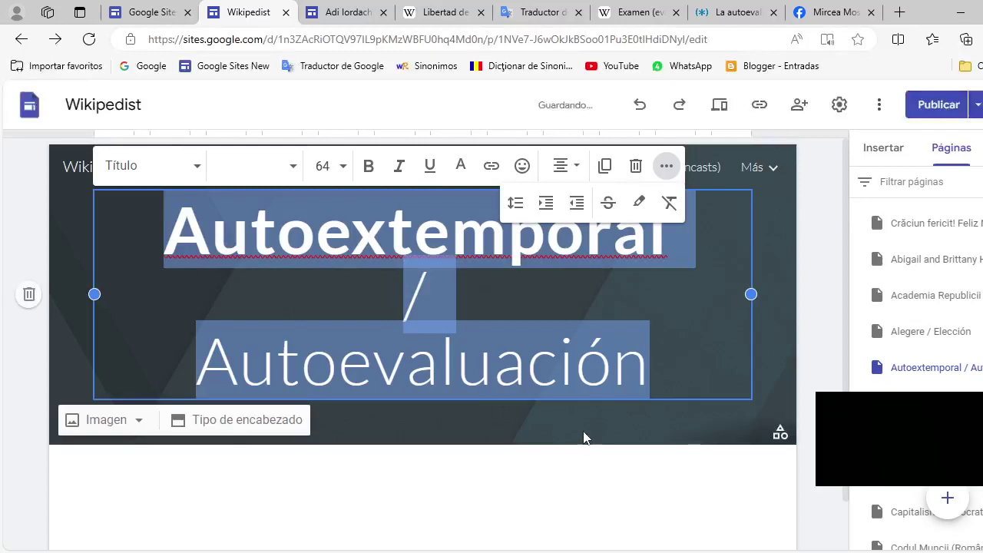
pyautogui.click(584, 438)
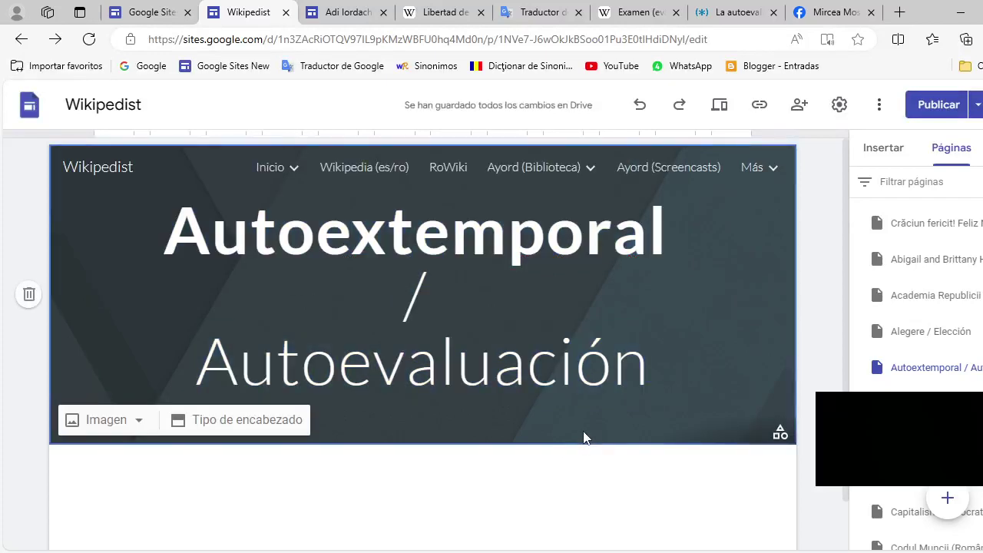
# - Insert a three-column image-and-text content block and remove the first column's image placeholder and heading
pyautogui.click(881, 150)
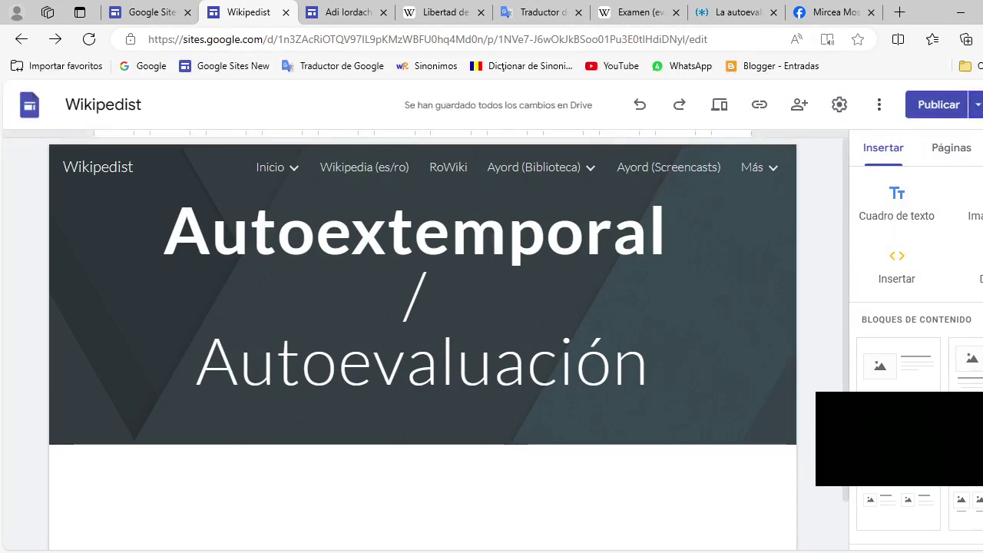
pyautogui.click(898, 507)
pyautogui.click(269, 381)
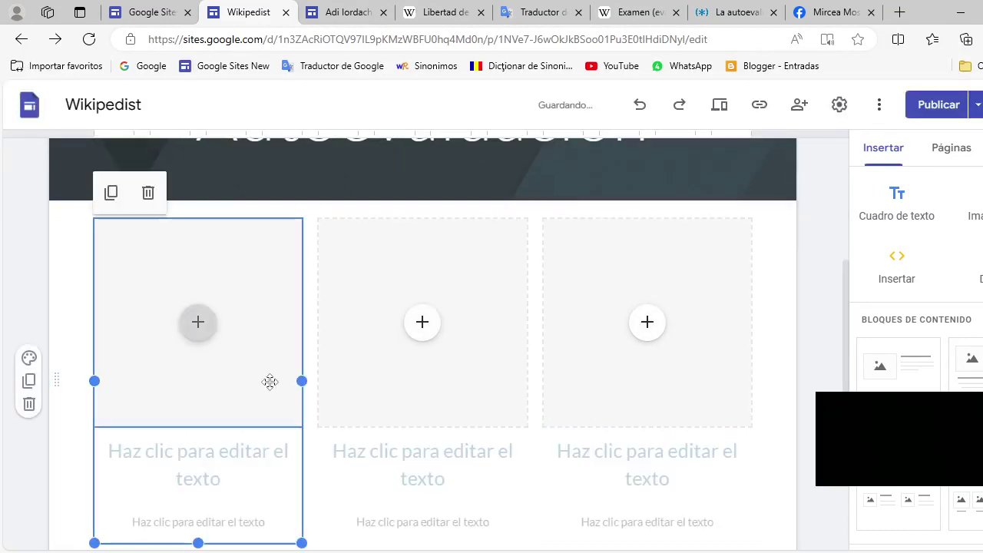
pyautogui.click(184, 192)
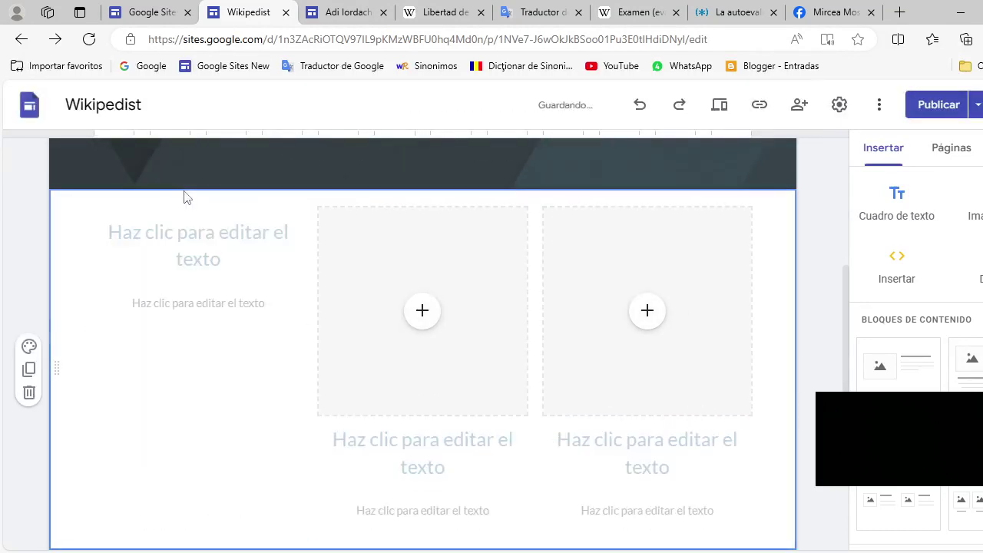
pyautogui.click(195, 231)
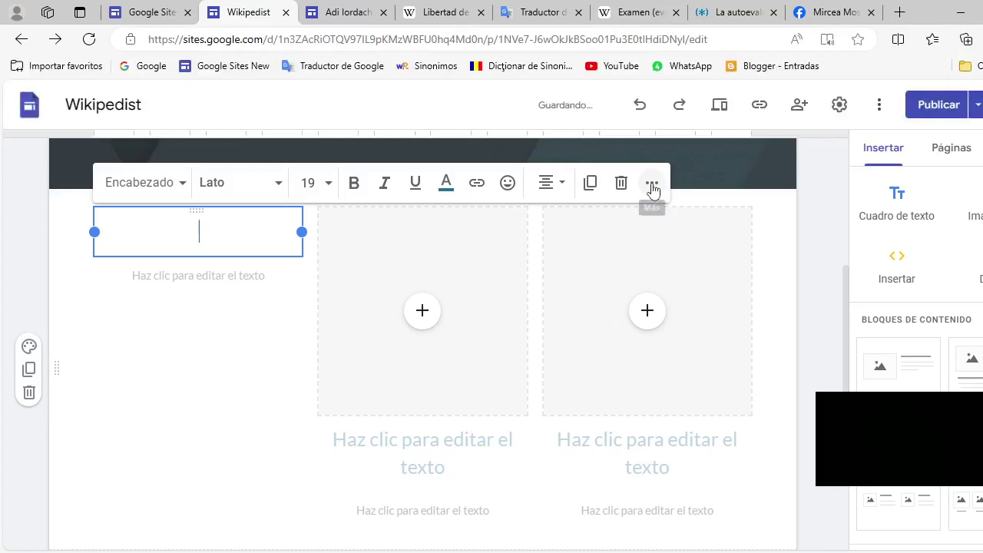
pyautogui.click(622, 185)
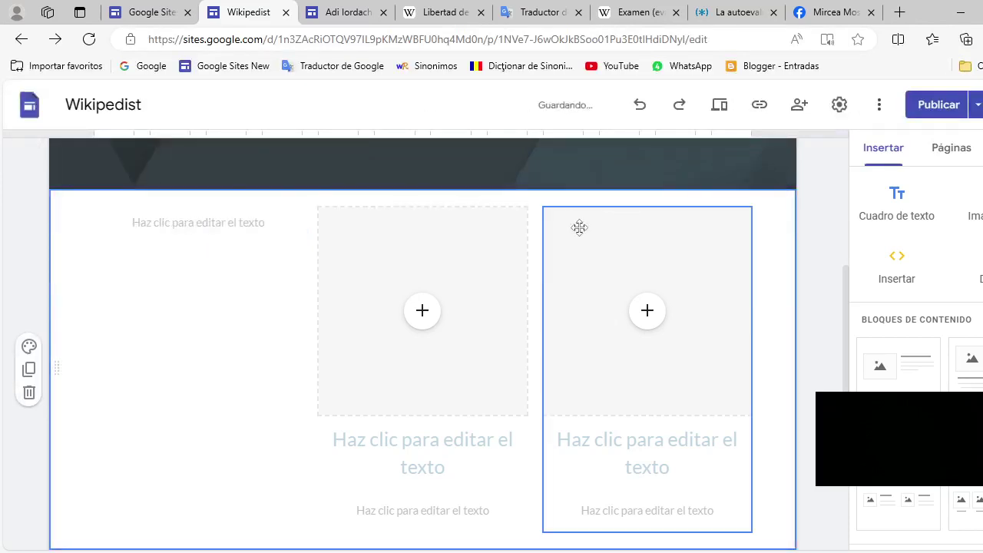
# - Remove the image placeholders and headings from the second and third columns, keeping only their body text fields
pyautogui.click(516, 281)
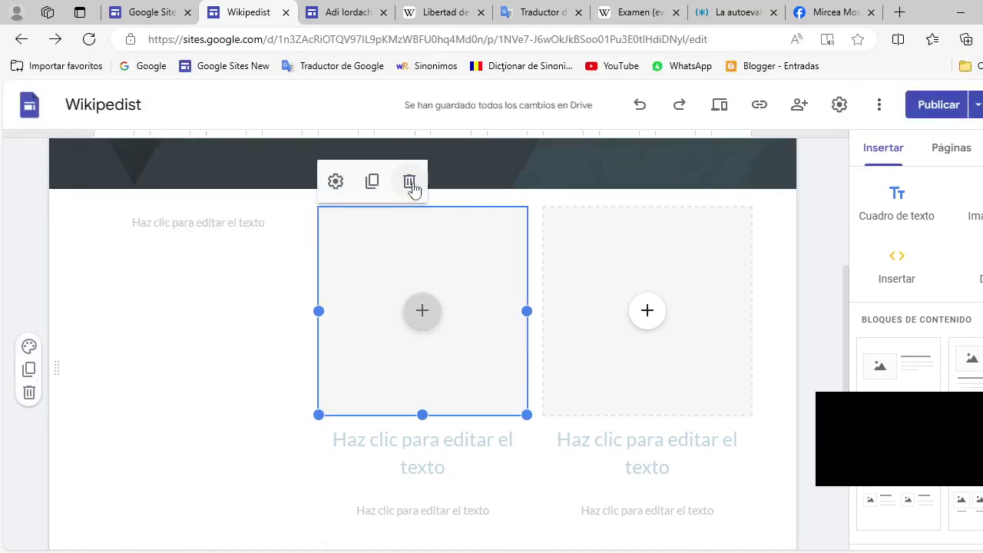
pyautogui.click(410, 186)
pyautogui.click(443, 228)
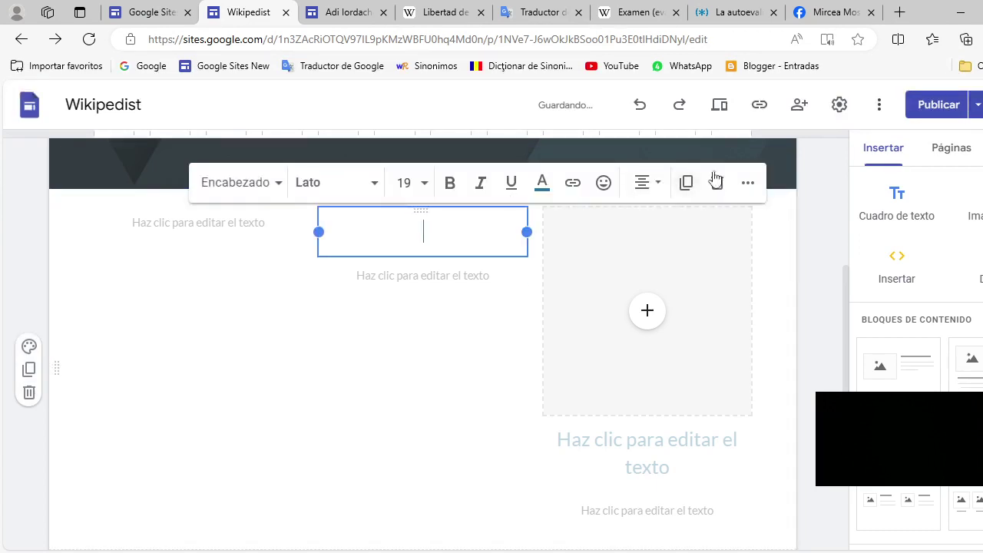
pyautogui.click(718, 182)
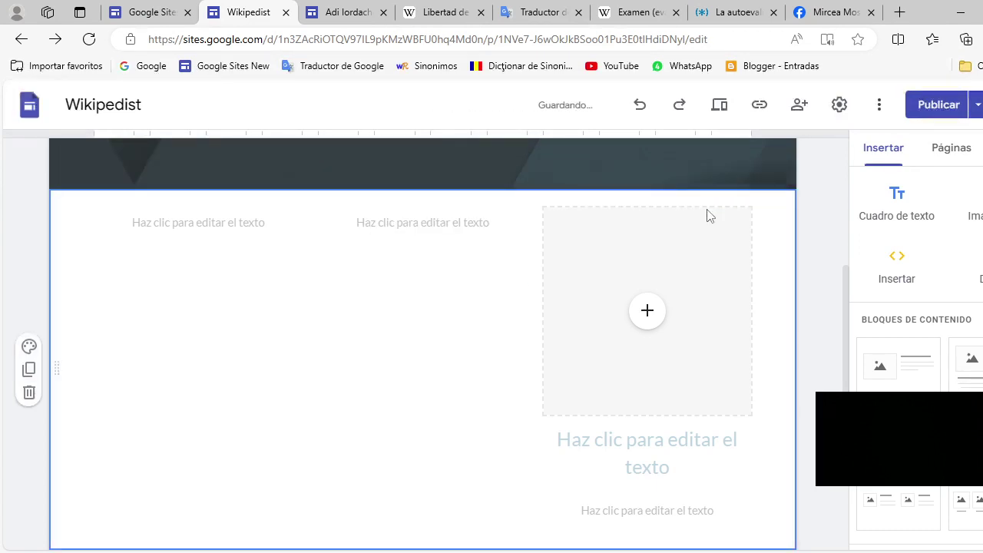
pyautogui.click(707, 261)
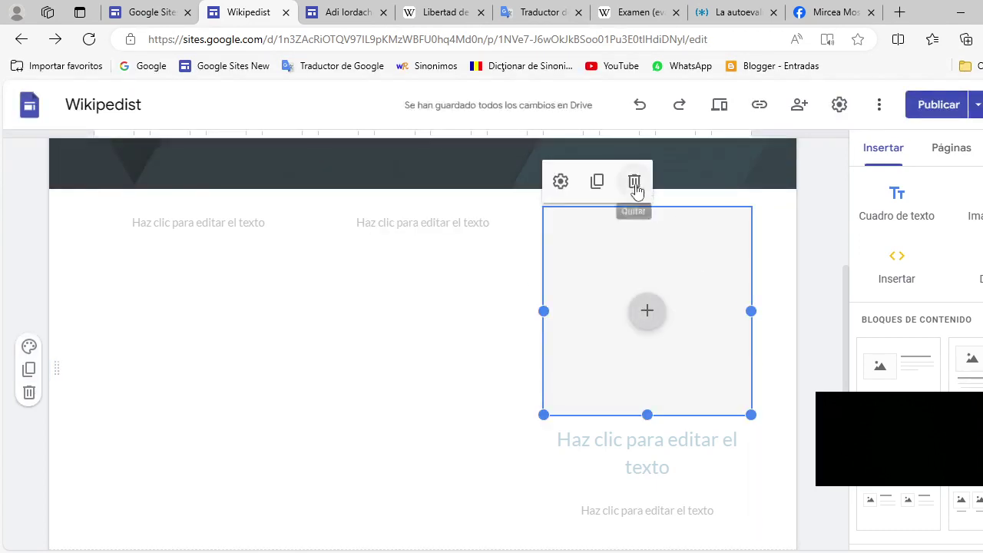
pyautogui.click(635, 183)
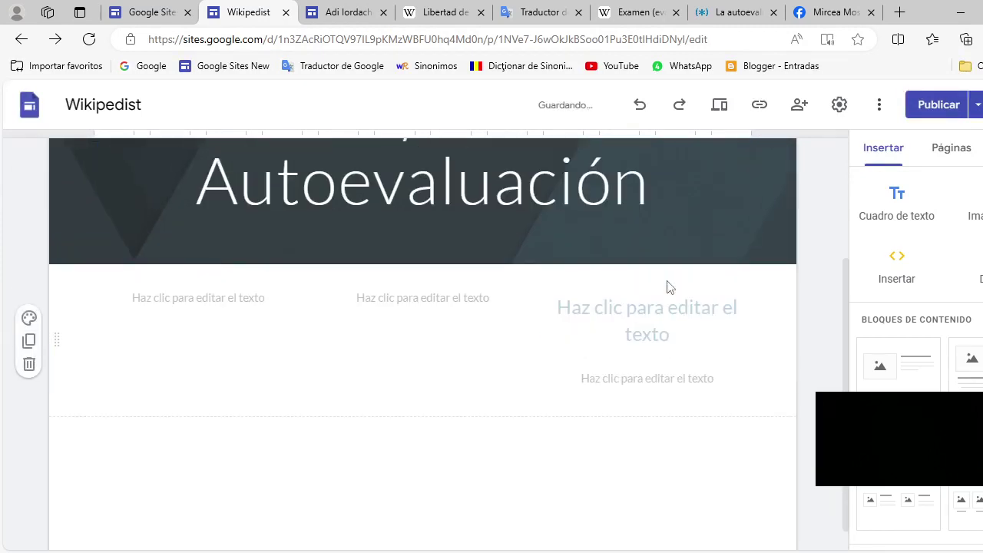
pyautogui.click(672, 306)
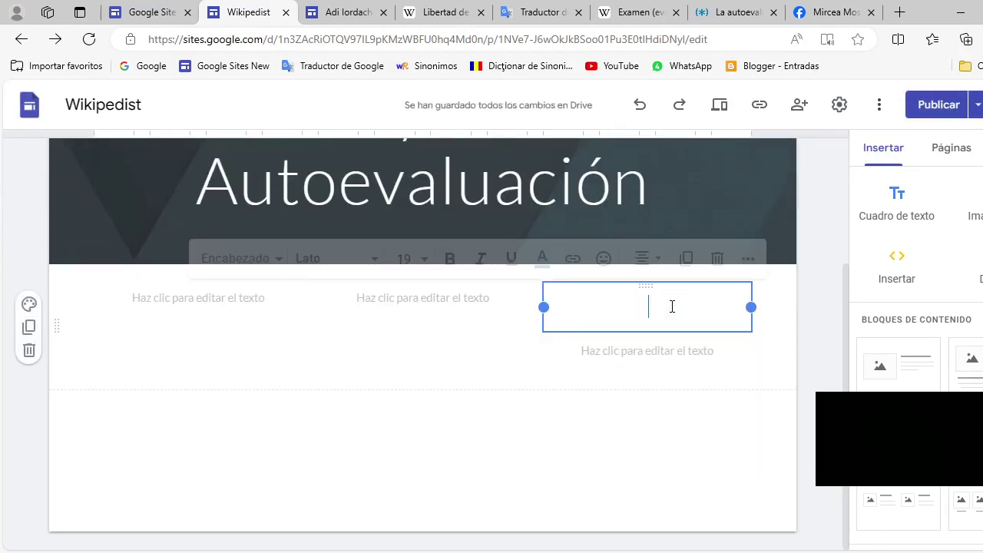
pyautogui.click(718, 259)
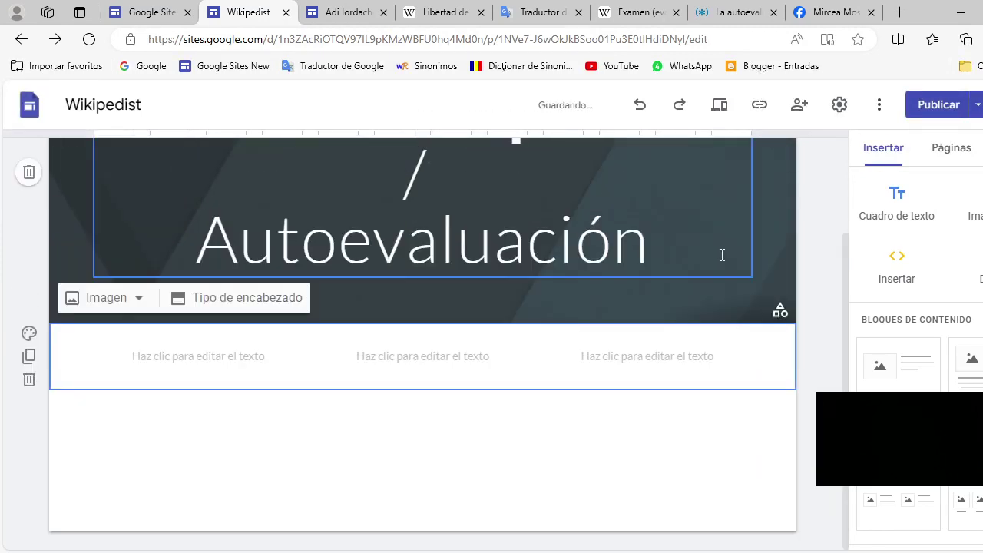
pyautogui.click(519, 371)
pyautogui.click(539, 388)
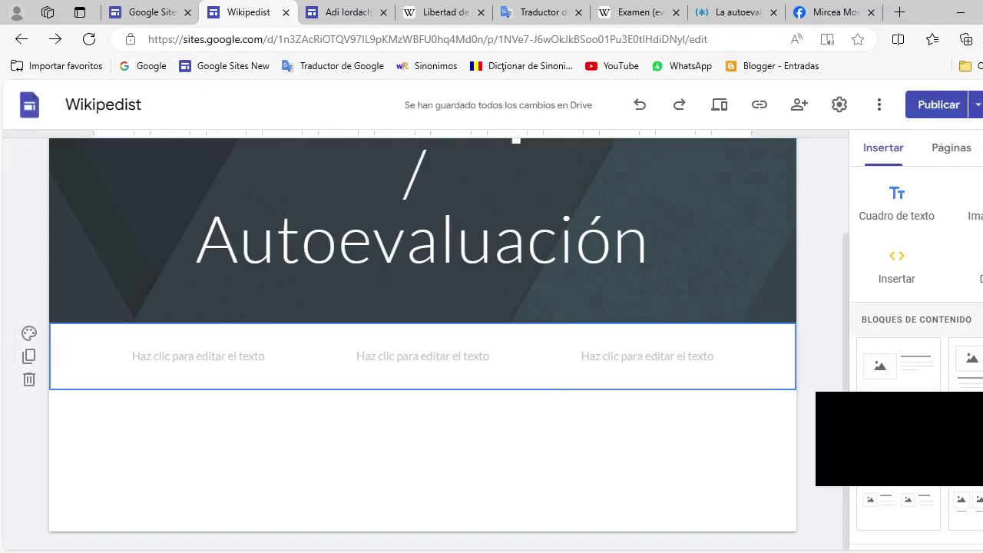
# - Add a text box below the three-column section reading "Page start up on 14.03.2024_12.39"
pyautogui.click(898, 221)
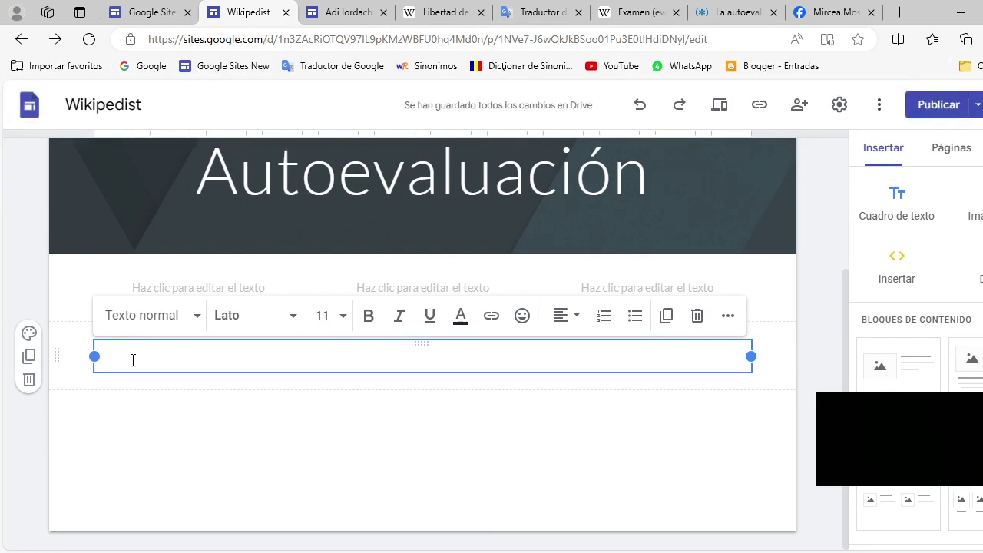
pyautogui.write('P')
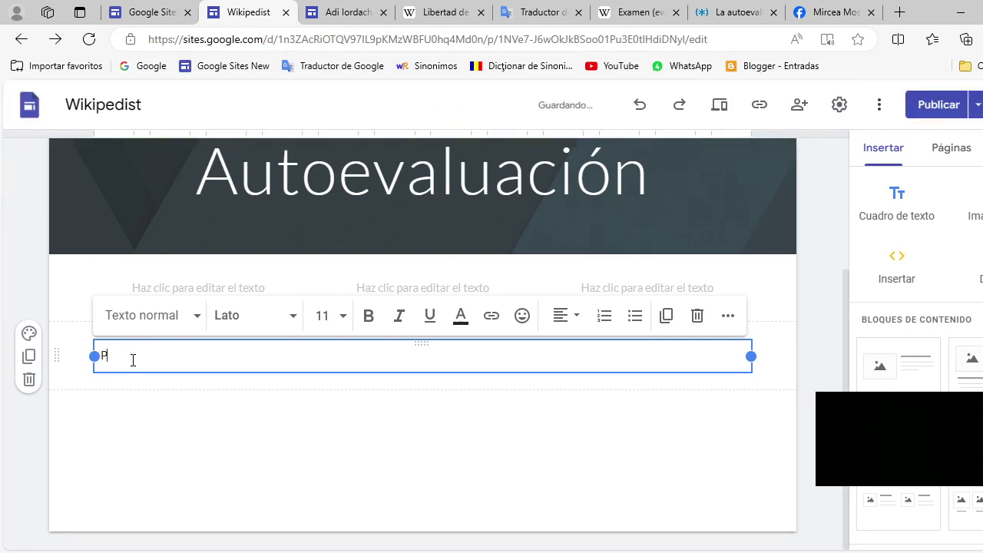
pyautogui.write('age start up on 14.03.2024')
pyautogui.press('BackSpace')
pyautogui.write('_12')
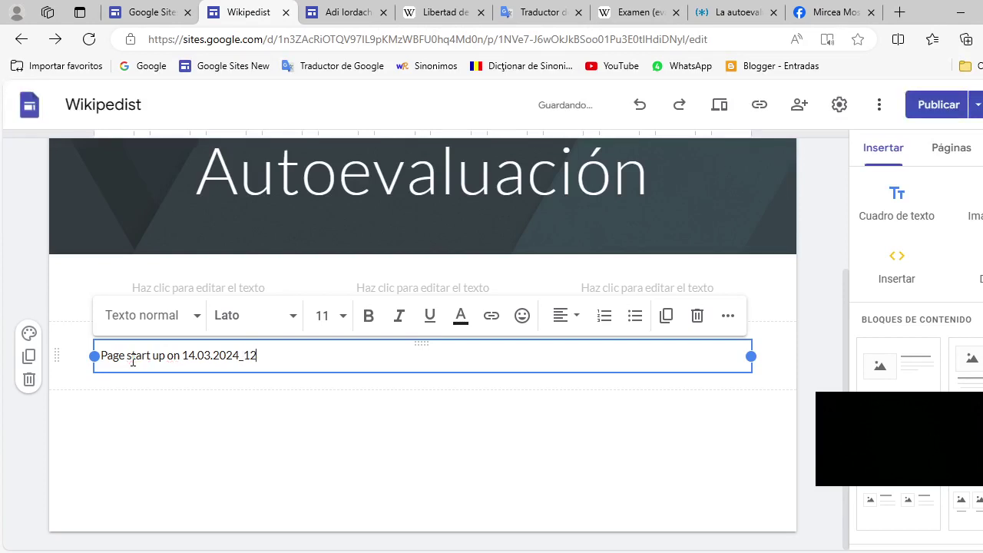
pyautogui.write('.39')
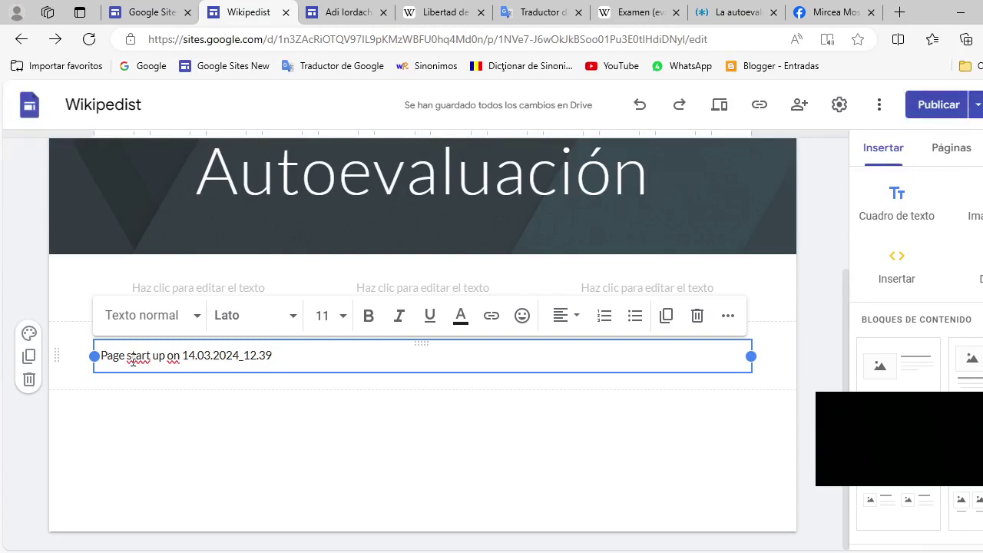
# - Extend the start-up line with the time zone, place and temperature "(UTC+1 / Paterna, Valencia, España). 19º"
pyautogui.write('(')
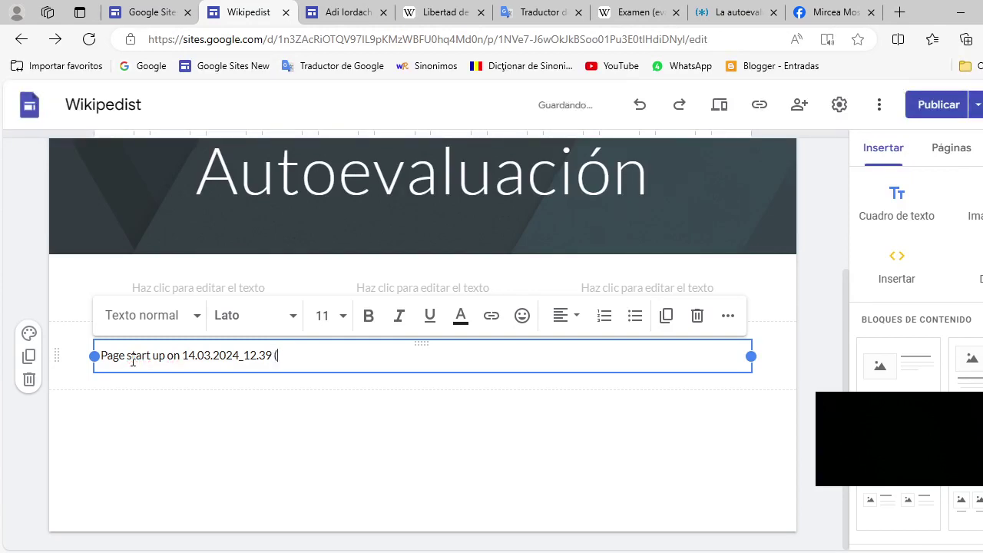
pyautogui.write('U')
pyautogui.write('TC+1')
pyautogui.write(' (')
pyautogui.write(' /')
pyautogui.write(' P')
pyautogui.write('aterna')
pyautogui.write(', V')
pyautogui.write('alencia,')
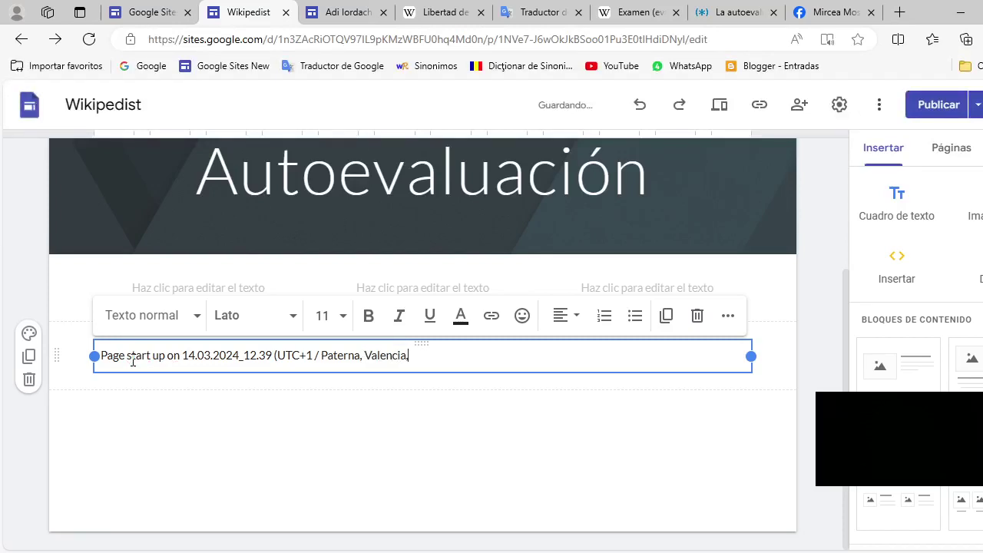
pyautogui.write(' España). 19º')
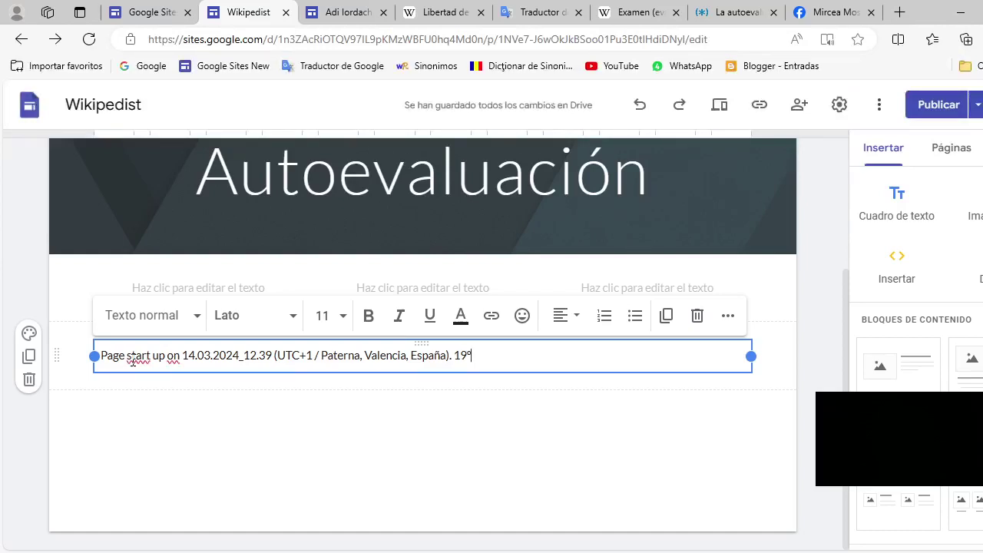
# - Complete the weather note at the end of the line with "C, Humedad 45%, Viento 11 km/h."
pyautogui.write('C')
pyautogui.write('.')
pyautogui.write(' H')
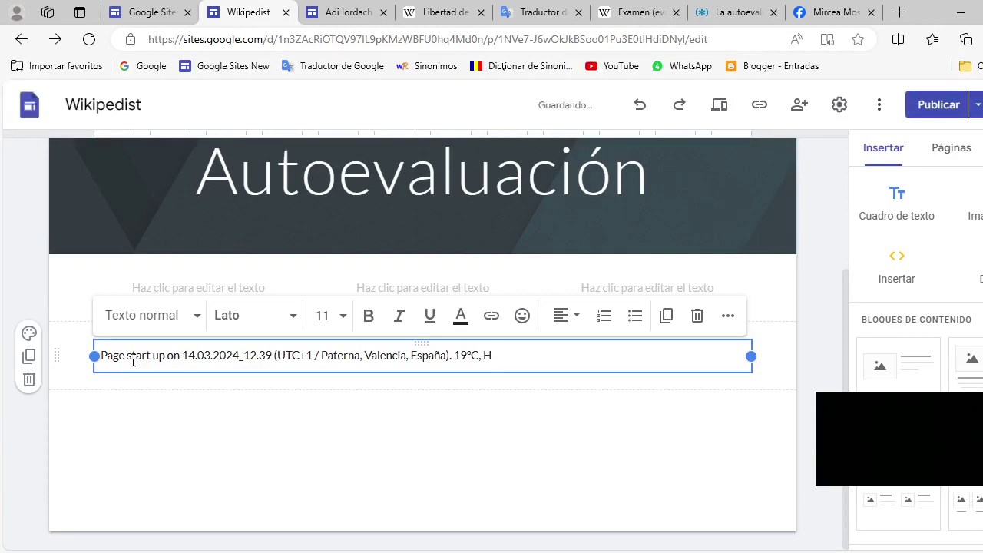
pyautogui.write('umedad 45%, Viento')
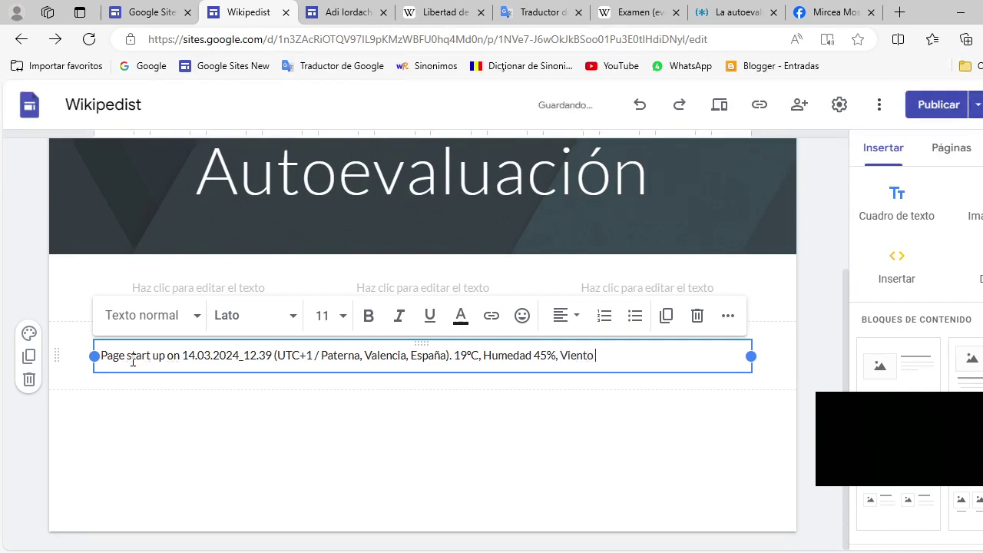
pyautogui.write(' 11 km/h.')
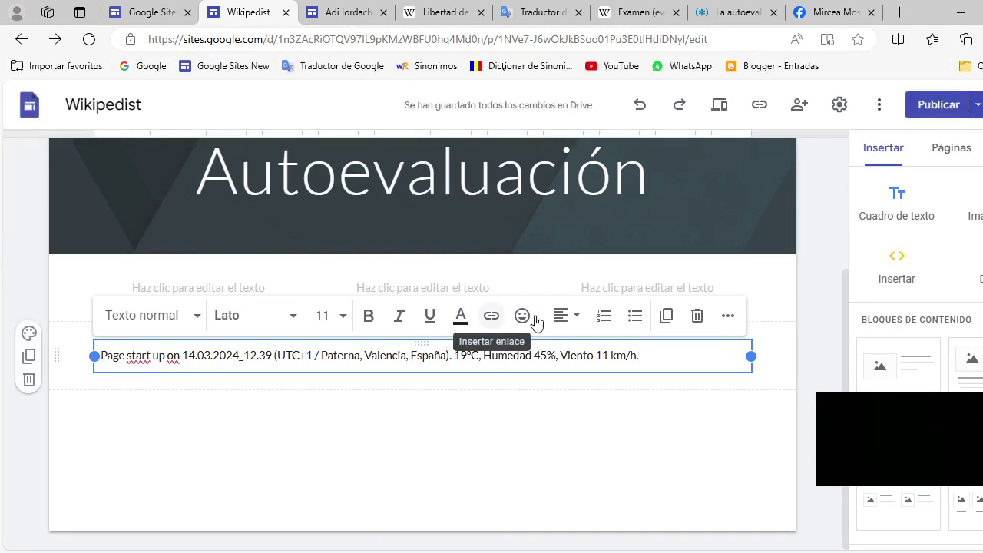
# - Center the page start-up line within its text box
pyautogui.click(576, 320)
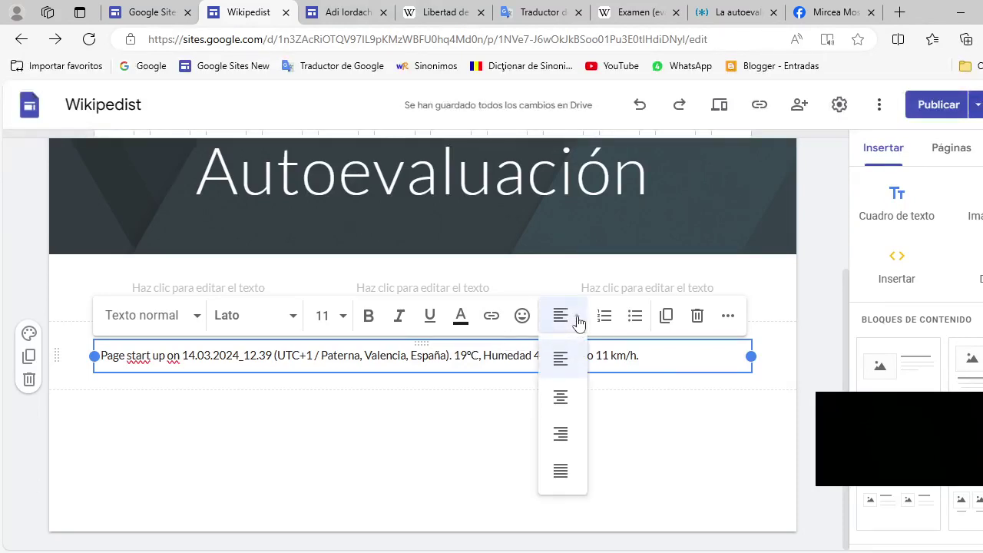
pyautogui.click(562, 398)
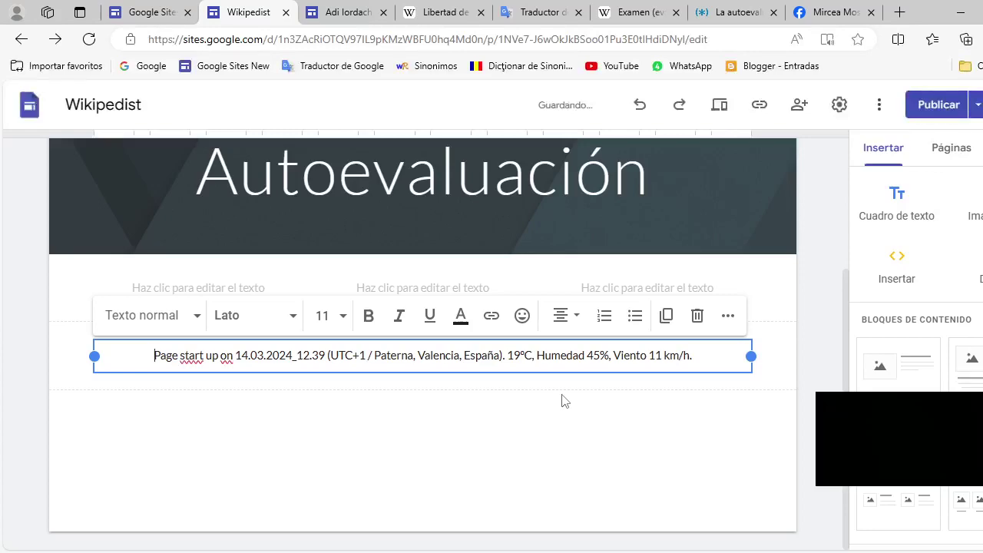
# - Open the 16:07 28 feb 2024 revision of the Wikipedia article "Examen (evaluación estudiantil)" from its history and skim its contents
pyautogui.click(634, 14)
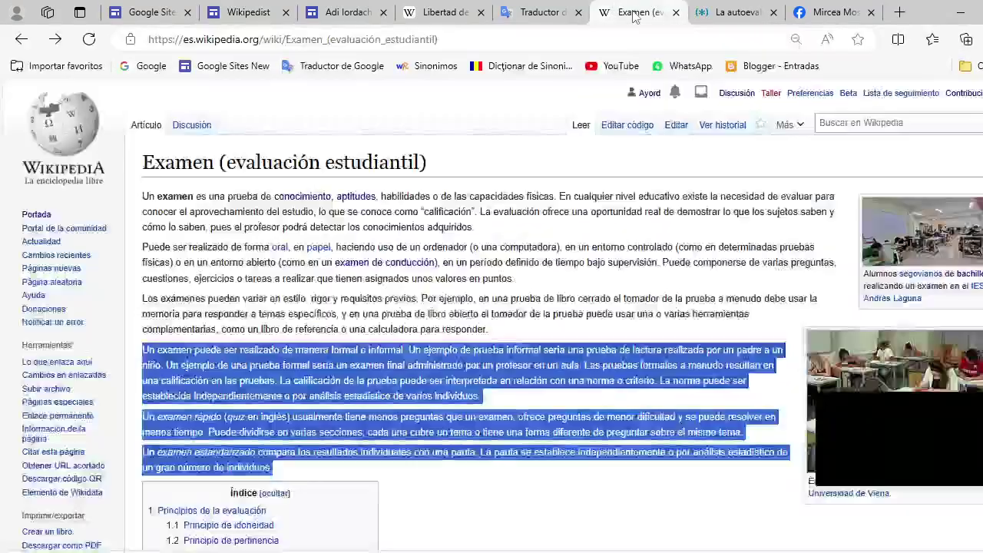
pyautogui.click(561, 399)
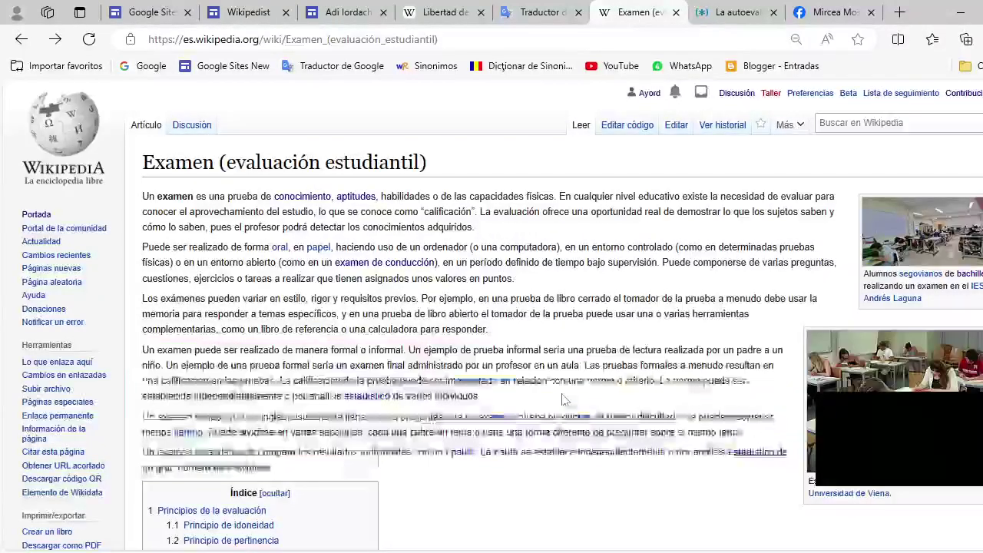
pyautogui.click(722, 125)
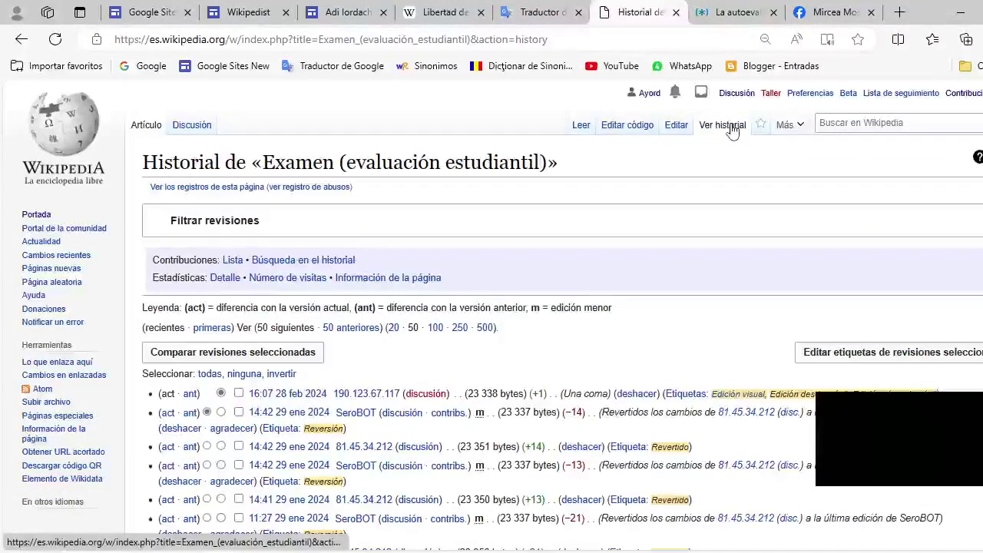
pyautogui.click(298, 394)
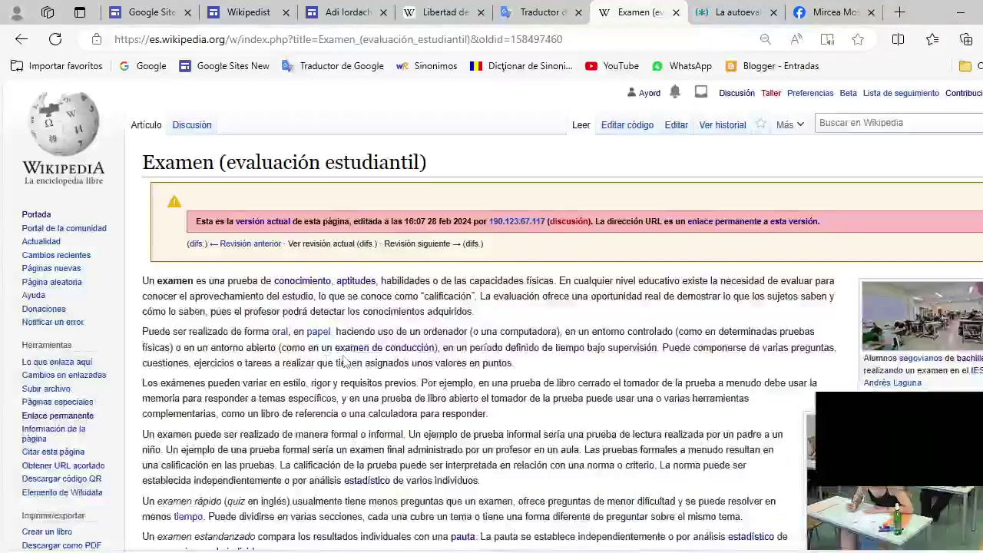
pyautogui.scroll(-4, 403, 348)
pyautogui.scroll(-2, 402, 348)
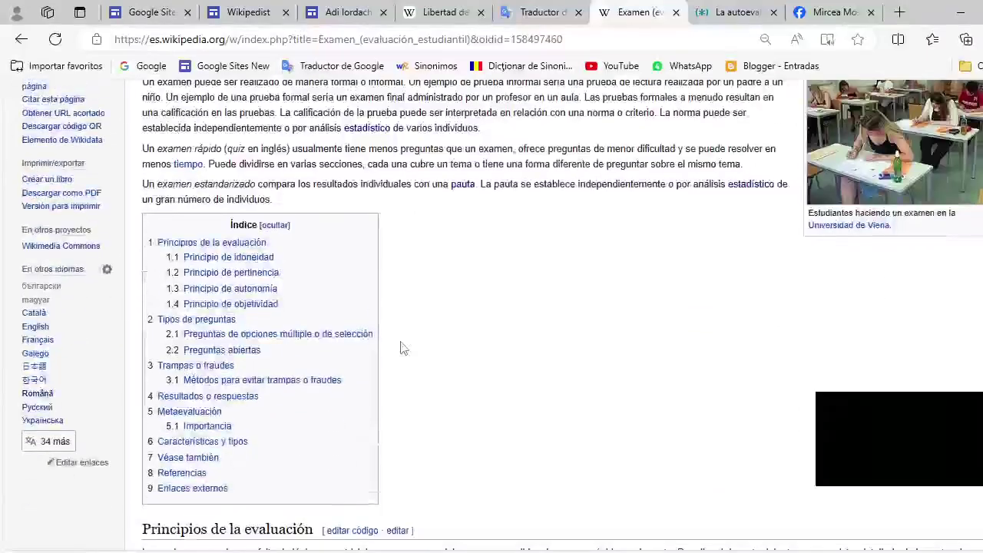
pyautogui.scroll(5, 403, 347)
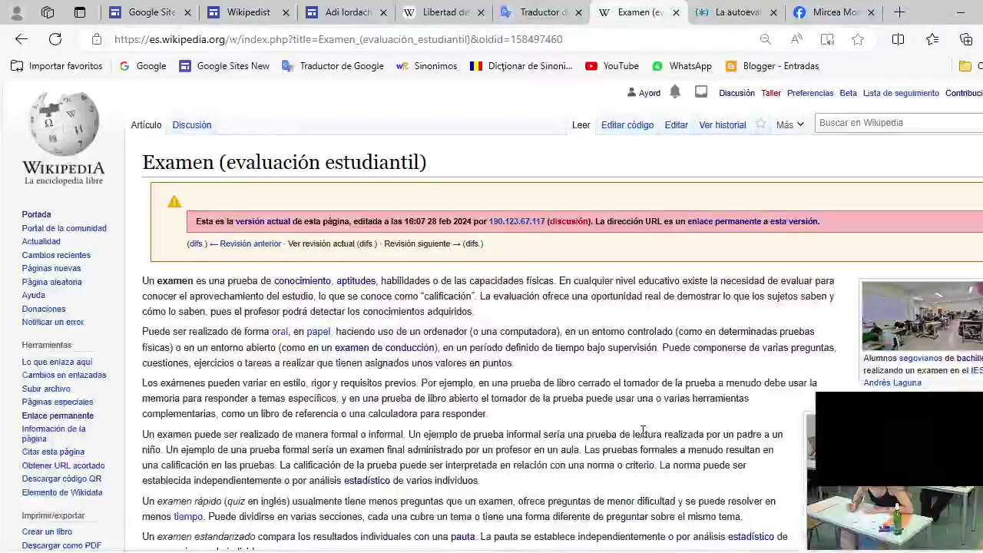
# - Take two full-screen captures of the opened Wikipedia revision of "Examen (evaluación estudiantil)"
pyautogui.press('super+shift+s')
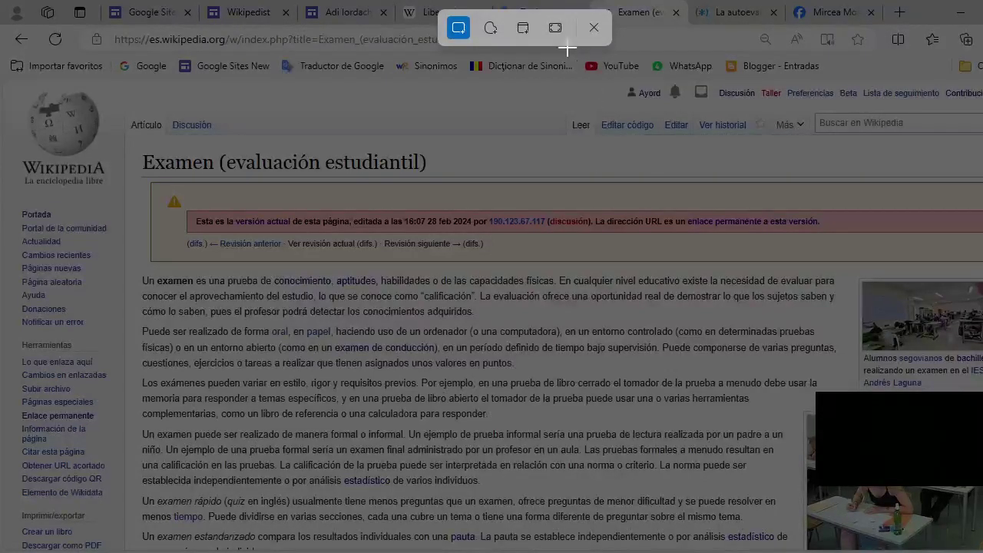
pyautogui.click(556, 29)
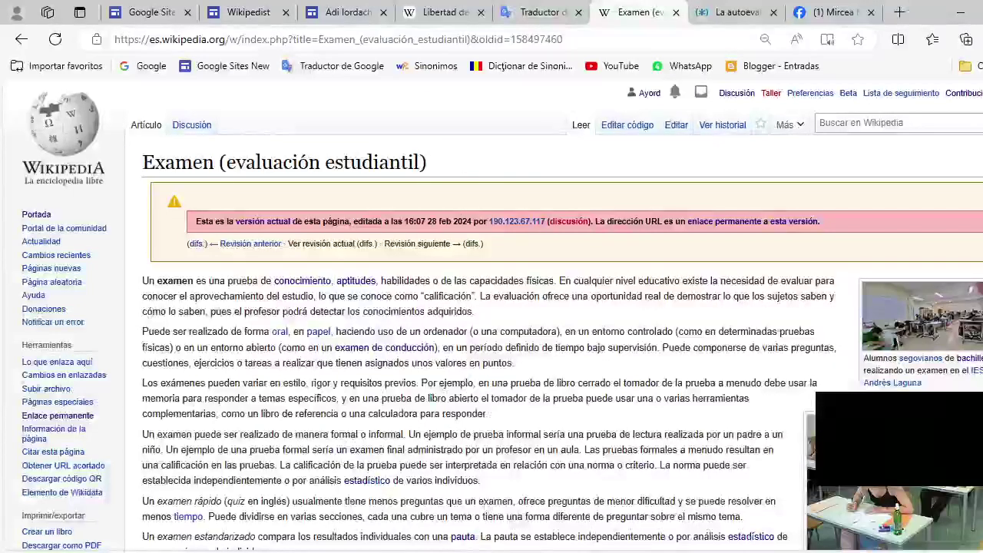
pyautogui.moveTo(561, 552)
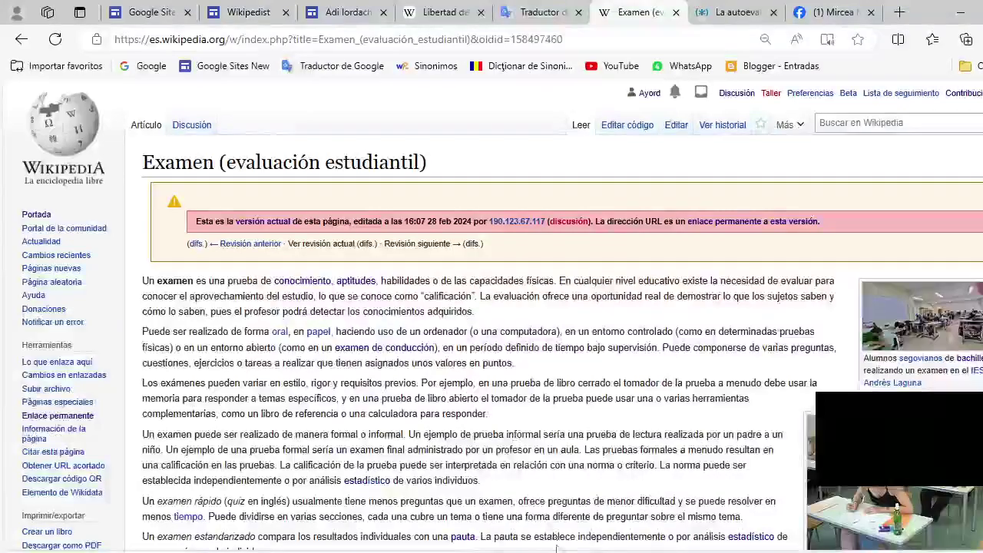
pyautogui.click(545, 470)
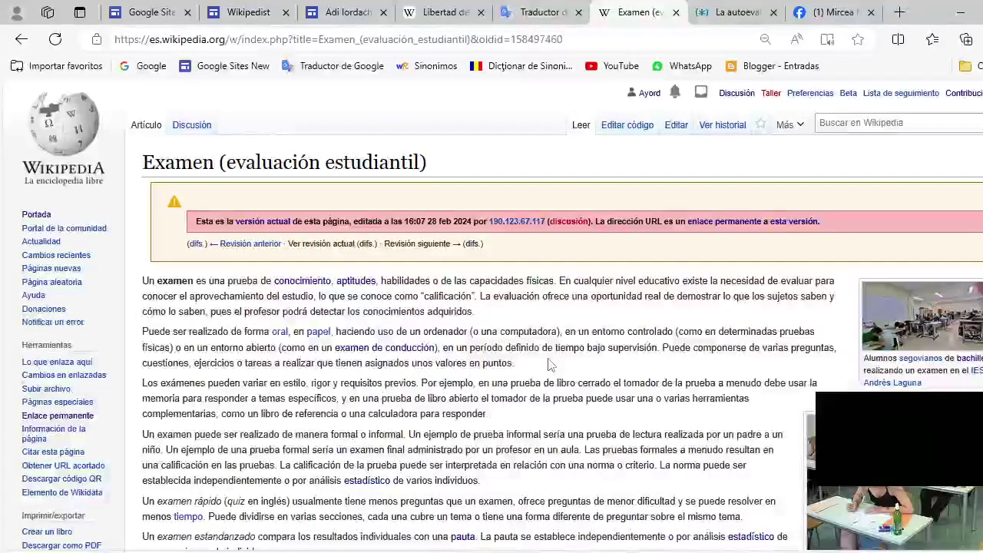
pyautogui.press('shift+super+s')
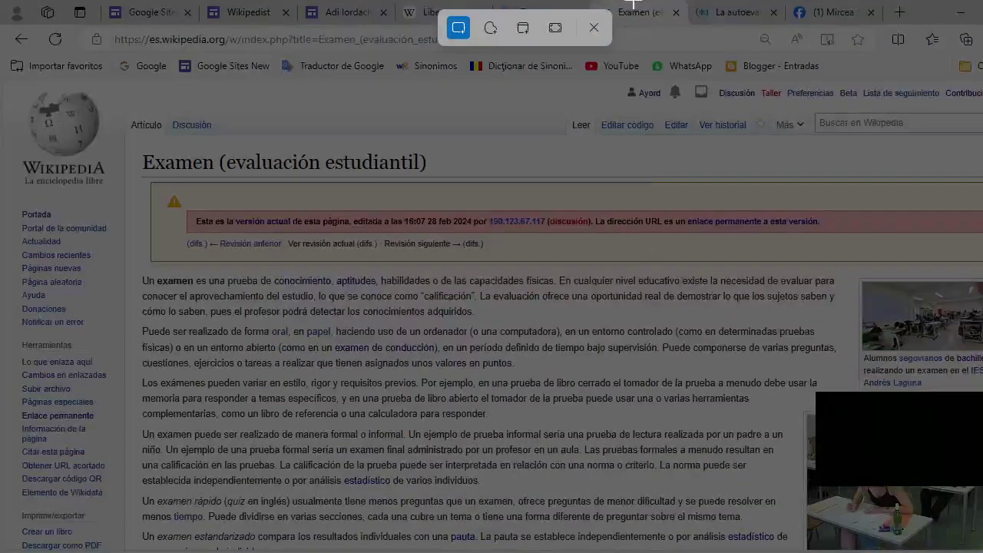
pyautogui.click(559, 28)
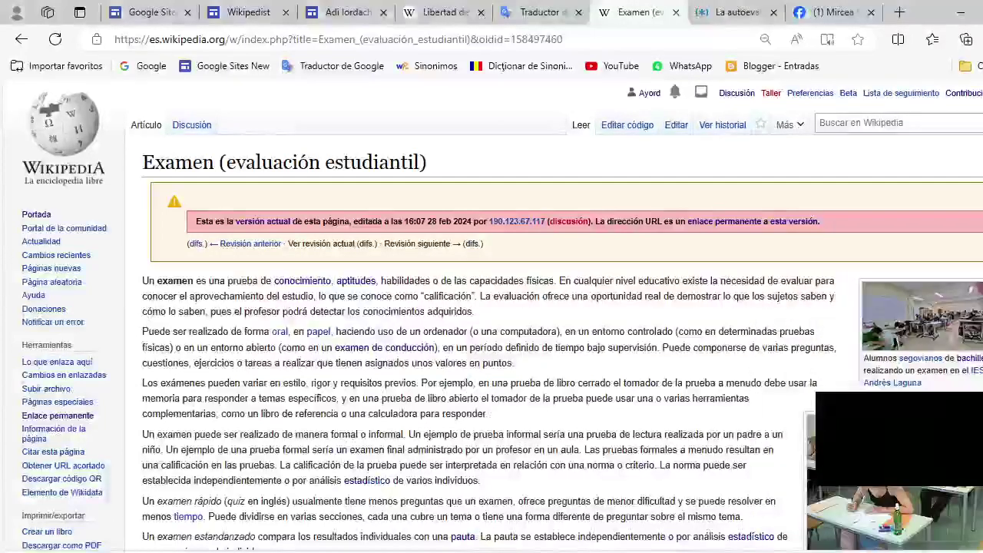
# - Switch to the educaweb article on autoevaluación, clear the text selection and take a full-screen capture of the lettered list
pyautogui.click(742, 7)
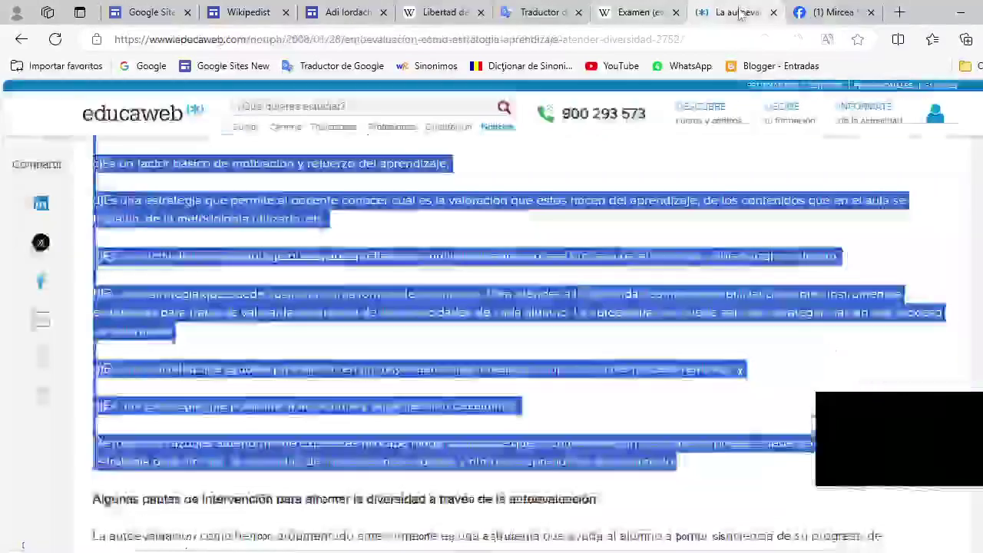
pyautogui.click(413, 236)
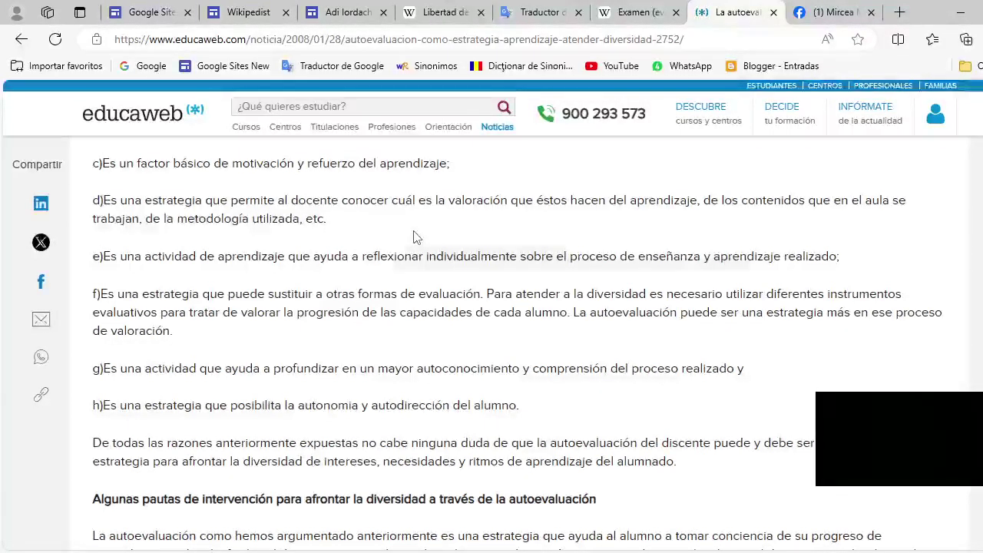
pyautogui.press('super+shift+s')
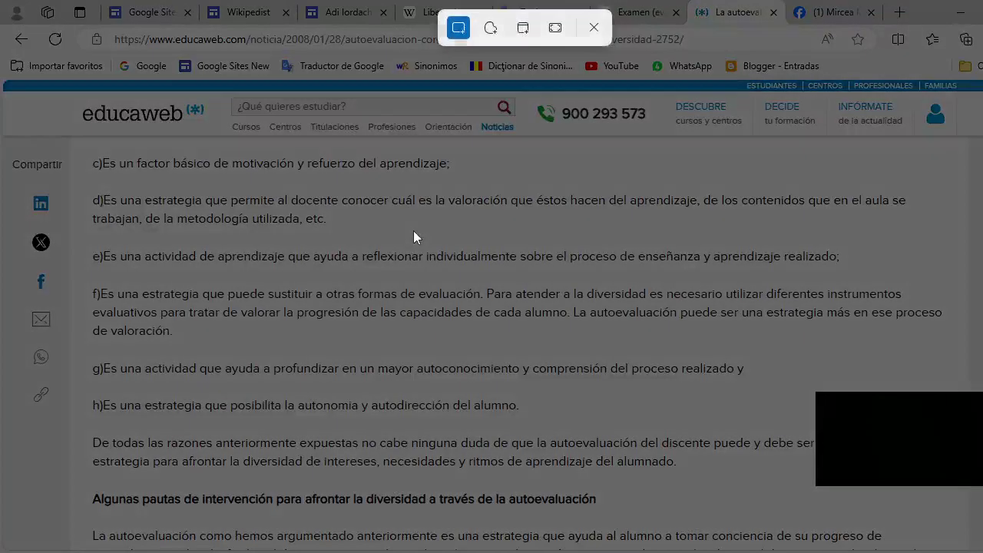
pyautogui.click(555, 27)
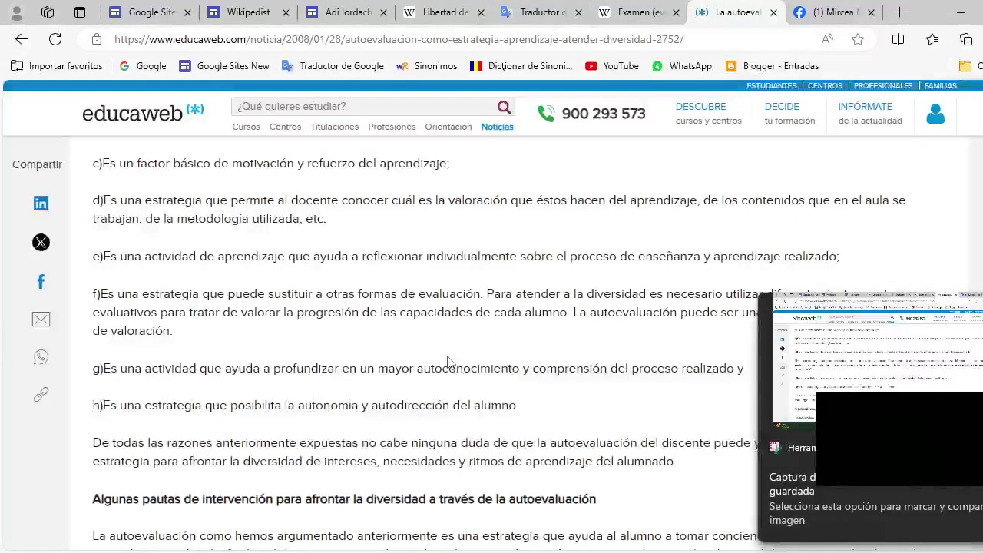
pyautogui.scroll(10, 449, 358)
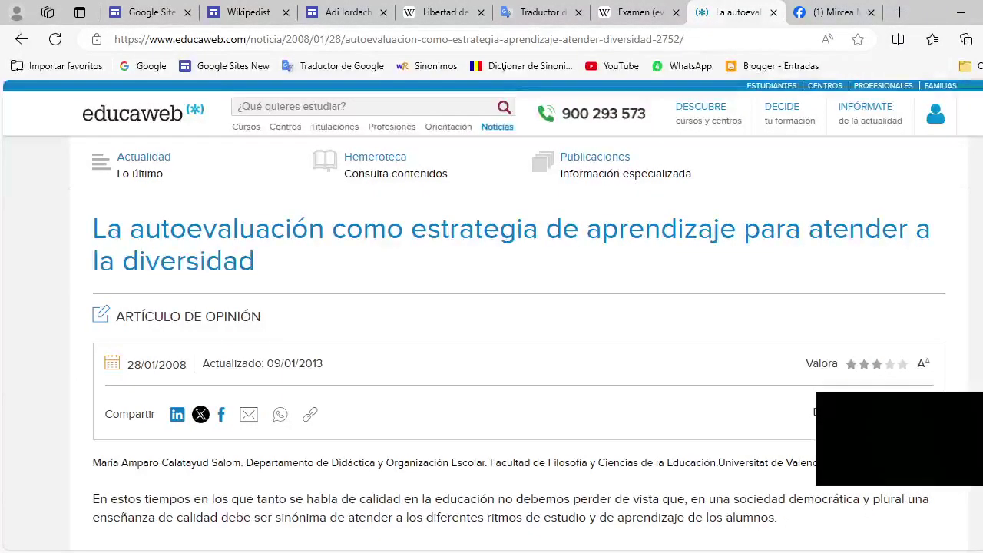
pyautogui.scroll(-1, 519, 343)
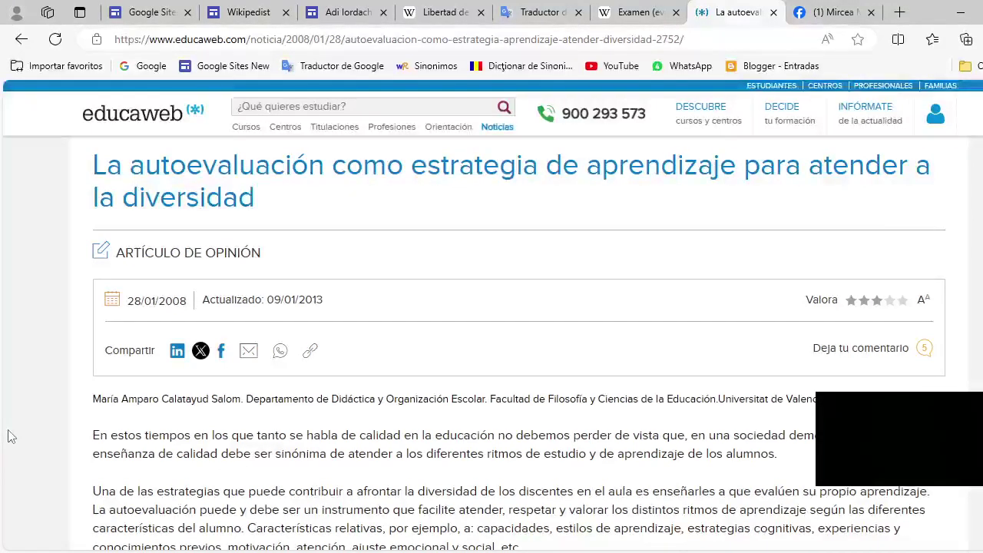
pyautogui.press('super+shift+s')
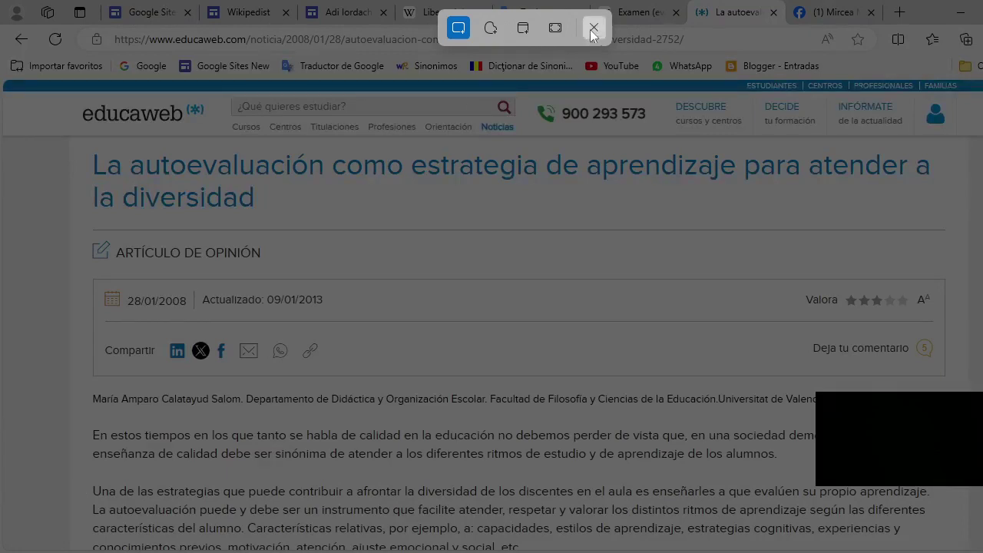
pyautogui.click(593, 29)
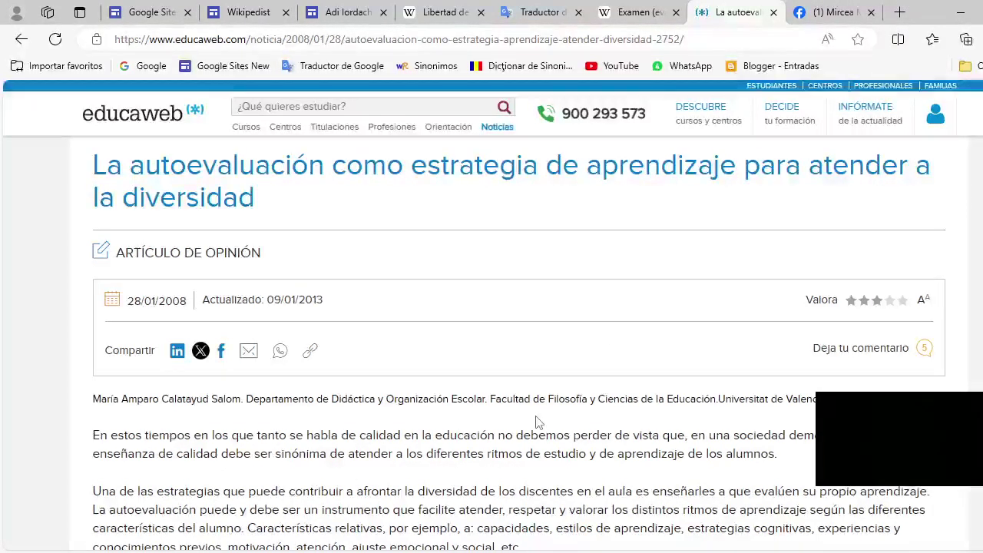
# - Copy the title "La autoevaluación como estrategia de aprendizaje para atender a la diversidad" from the educaweb article
pyautogui.moveTo(243, 14)
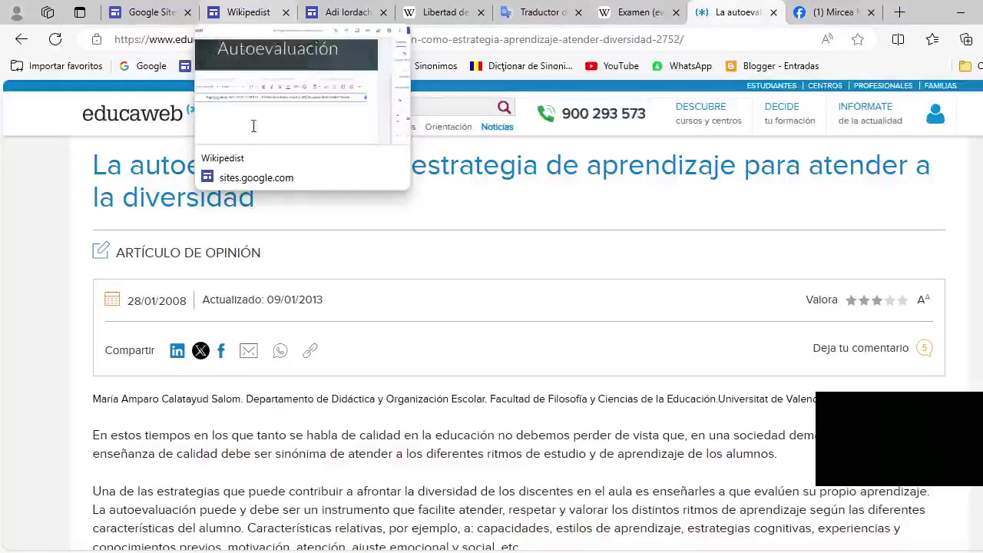
pyautogui.moveTo(96, 157); pyautogui.dragTo(255, 198)
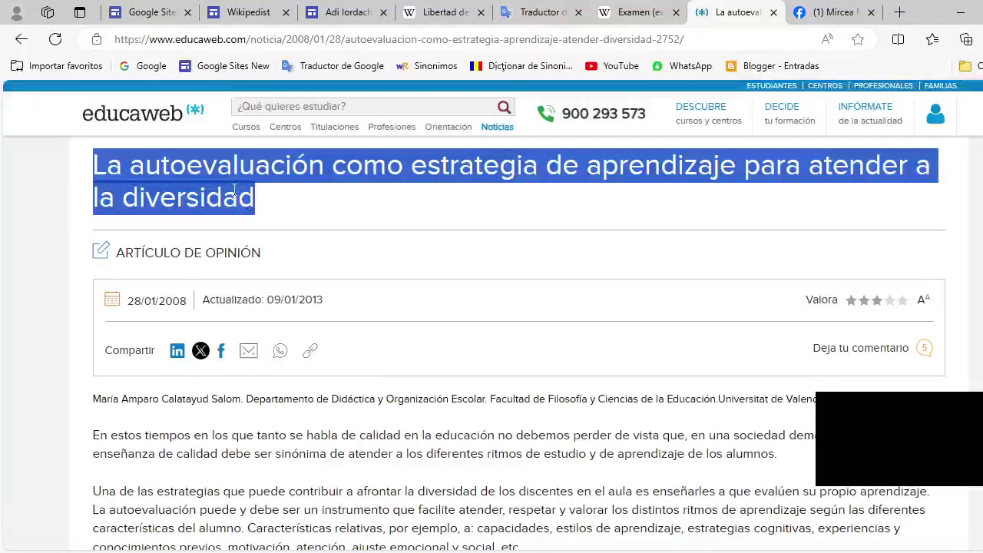
pyautogui.rightClick(235, 193)
pyautogui.click(287, 206)
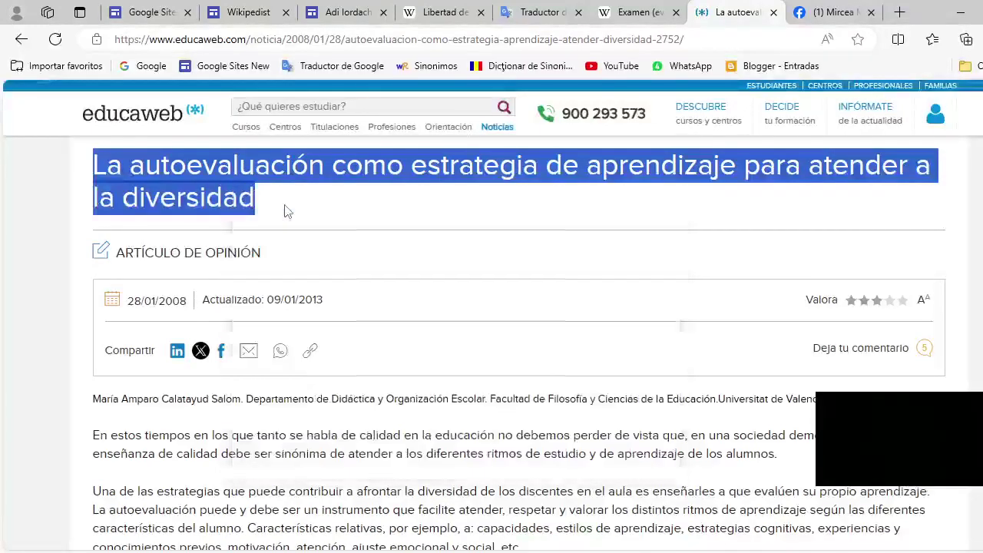
# - Switch to Google Traductor and copy the Spanish title "La autoevaluación como estrategia de aprendizaje para atender a la diversidad" from the source text
pyautogui.click(537, 12)
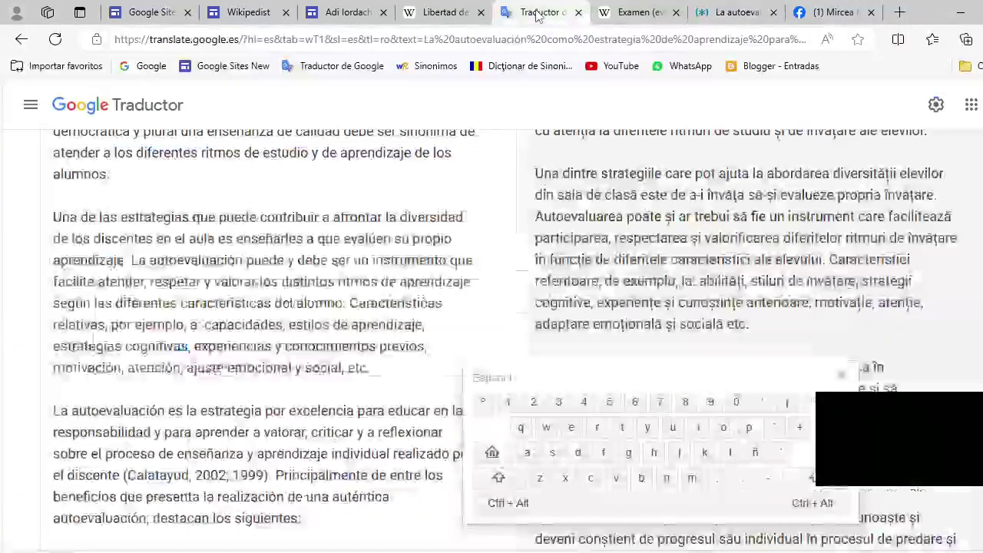
pyautogui.scroll(3, 284, 321)
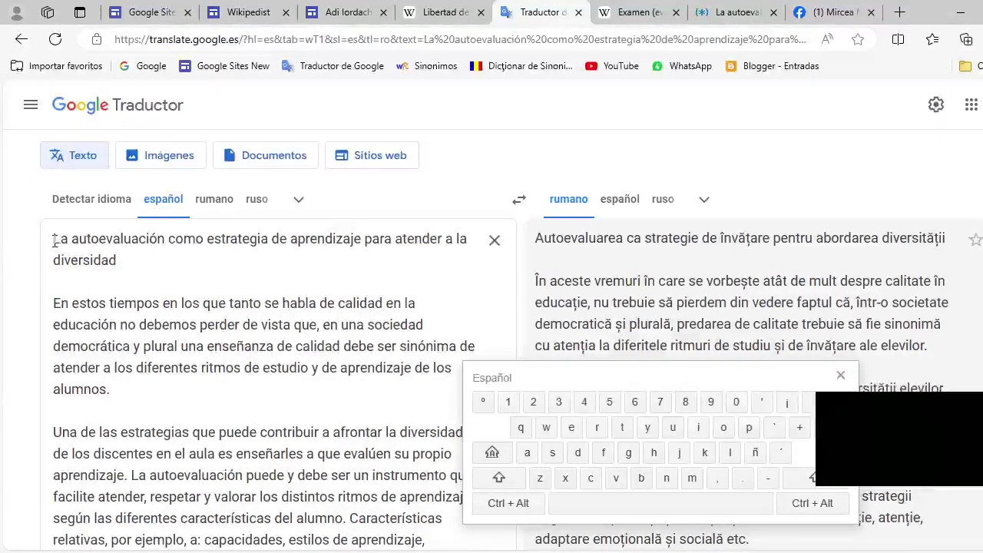
pyautogui.moveTo(54, 239); pyautogui.dragTo(119, 262)
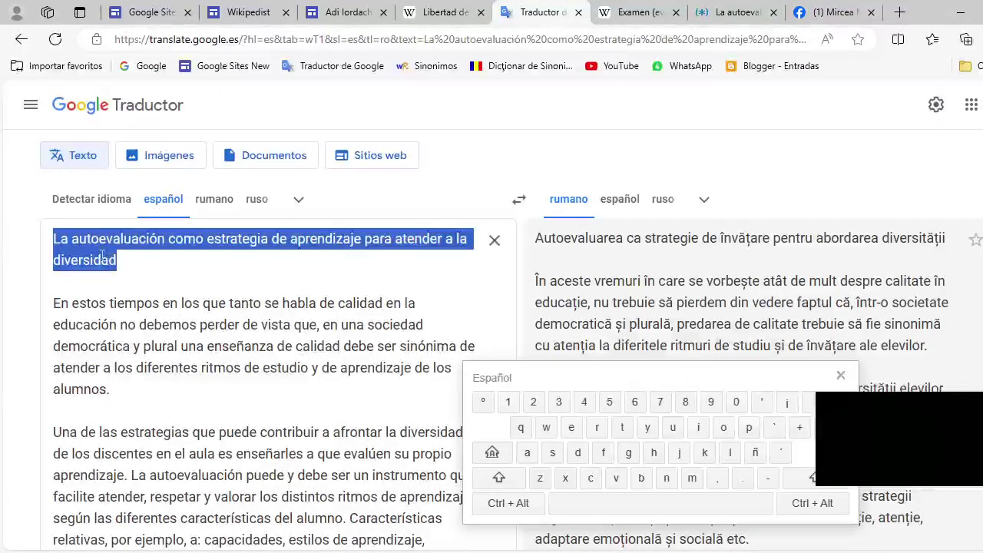
pyautogui.rightClick(107, 259)
pyautogui.click(149, 304)
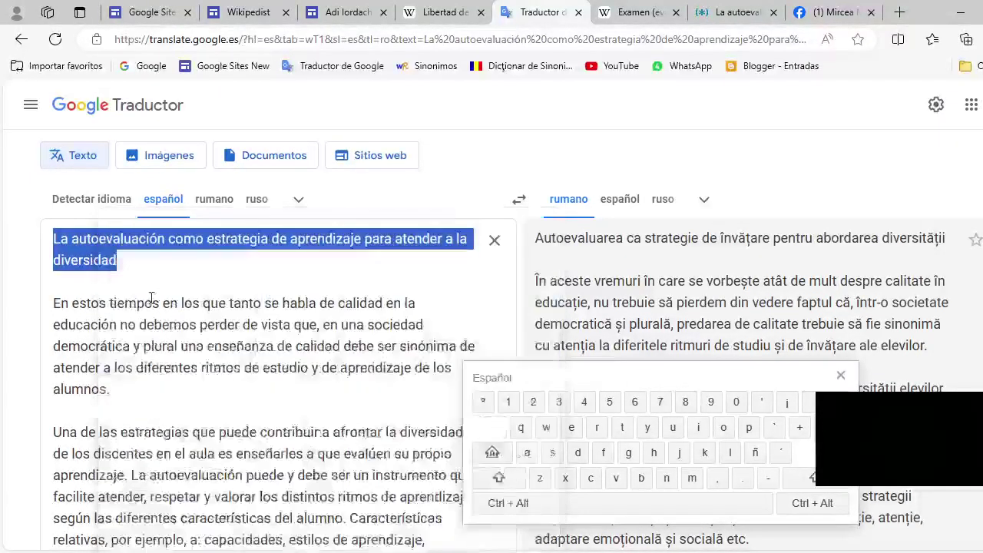
# - Back in the Wikipedist site, add a text box below the start-up line and paste the copied article title into it
pyautogui.click(261, 13)
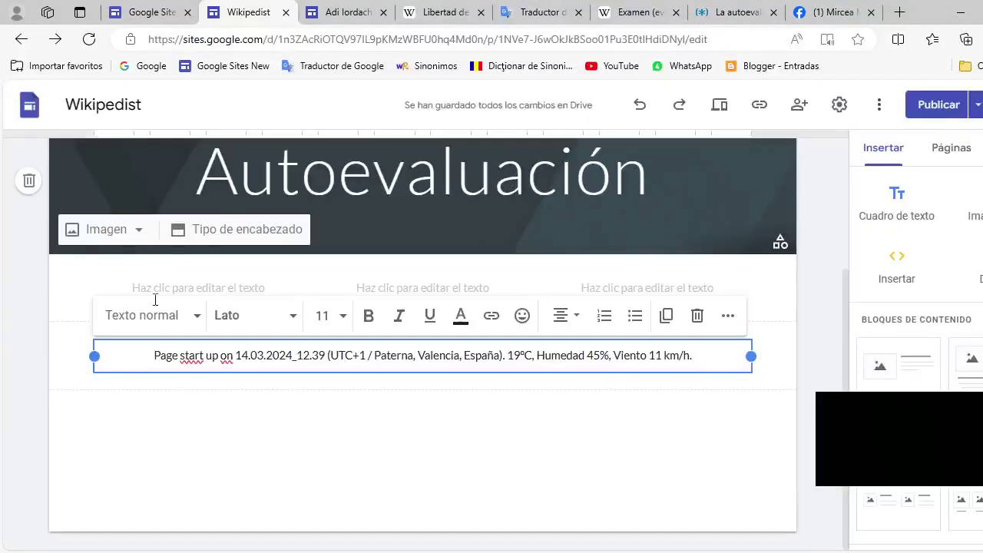
pyautogui.click(758, 374)
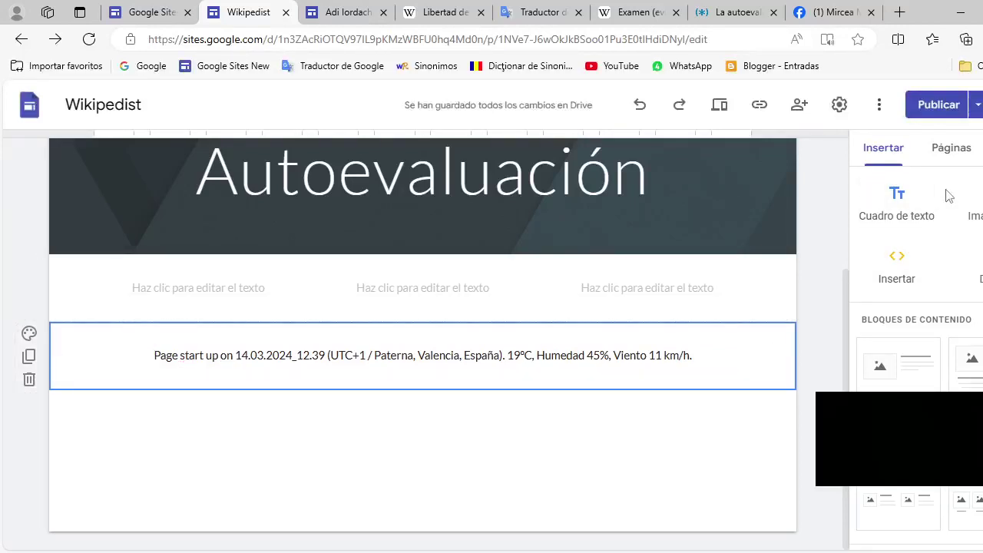
pyautogui.click(882, 159)
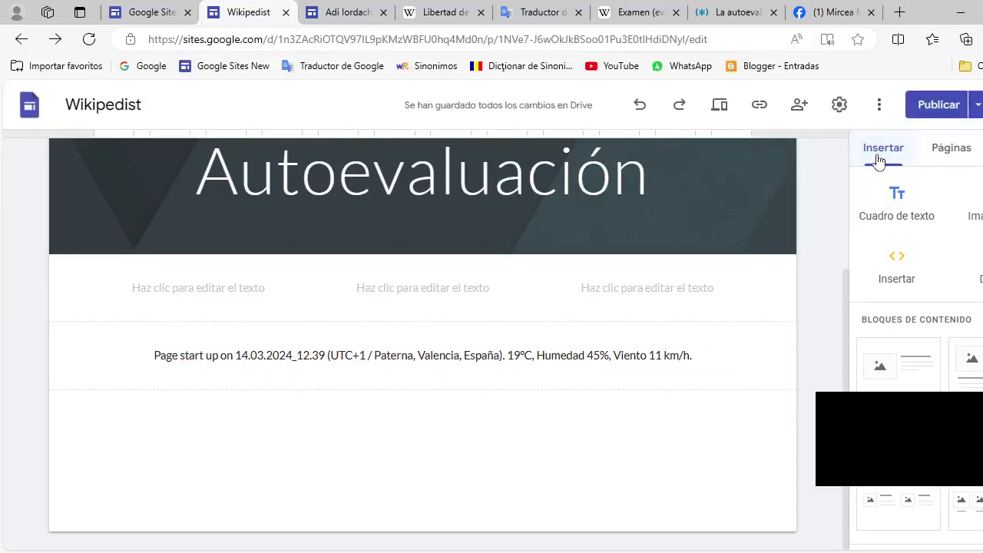
pyautogui.click(892, 208)
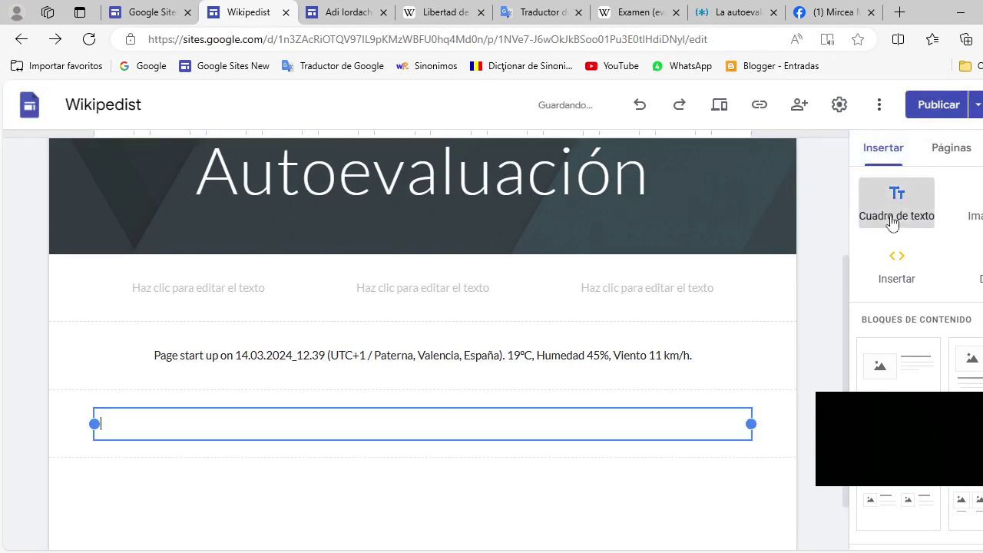
pyautogui.rightClick(103, 356)
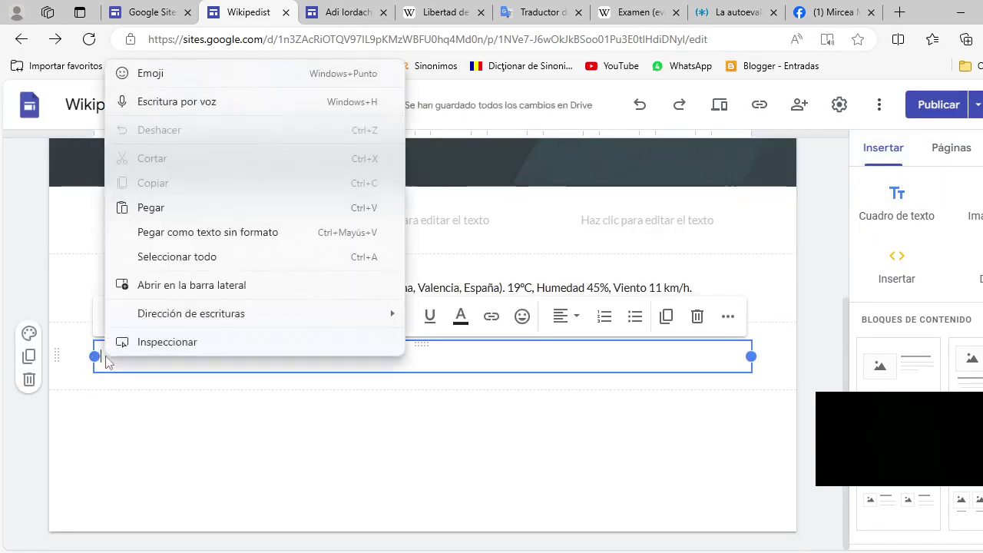
pyautogui.click(161, 209)
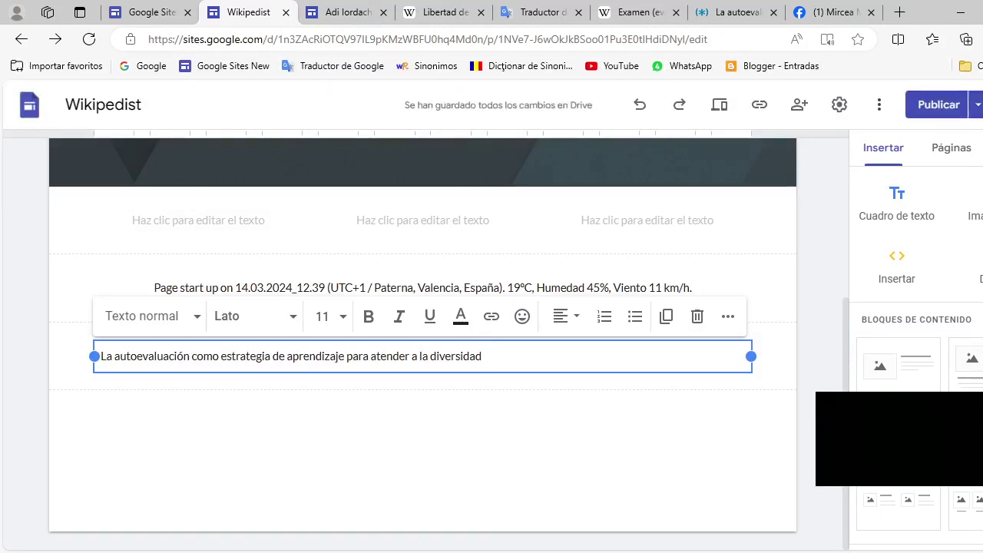
# - Switch to File Explorer, open the "Capturas de pantalla" folder and locate the screen captures dated 2024-03-14
pyautogui.click(559, 492)
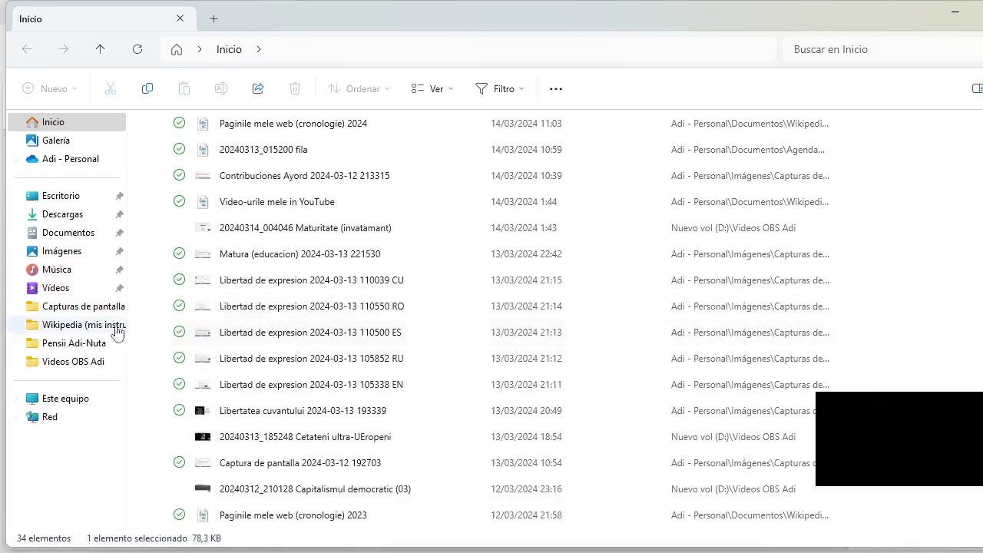
pyautogui.click(83, 308)
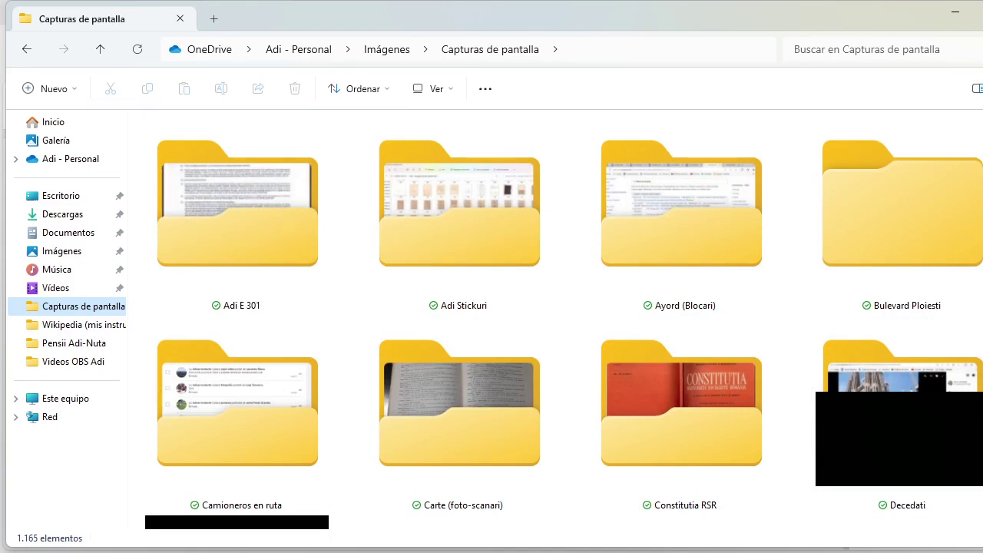
pyautogui.scroll(-15, 553, 322)
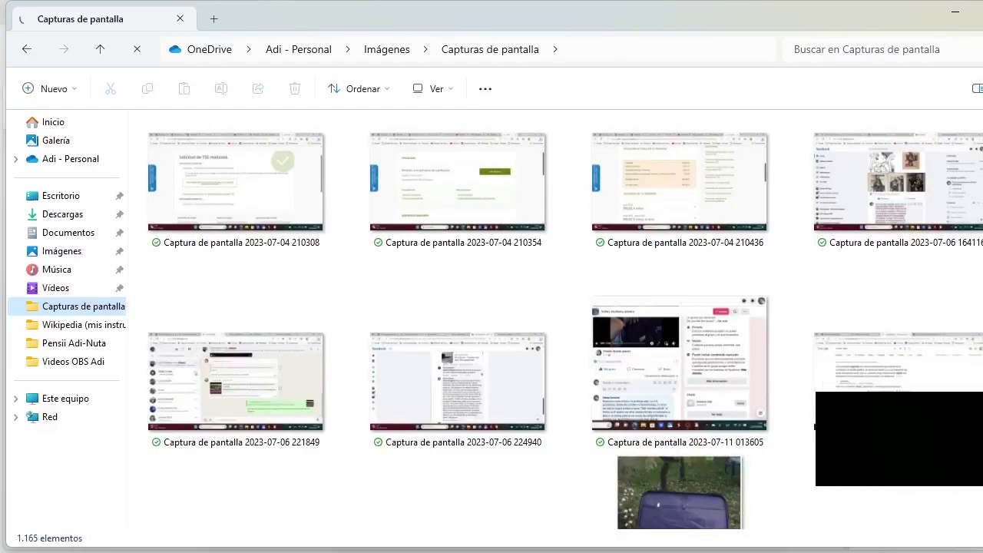
pyautogui.scroll(-20, 553, 322)
pyautogui.scroll(-10, 553, 323)
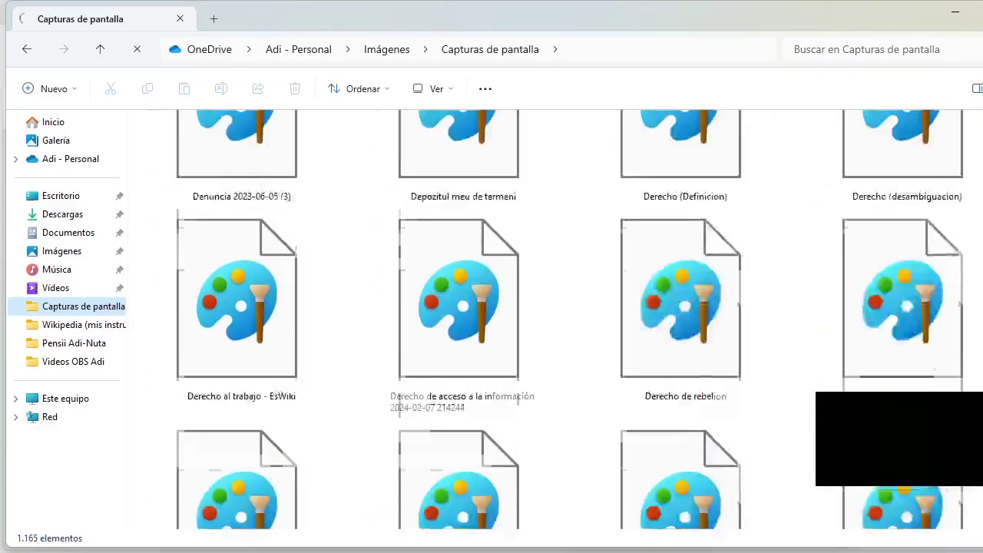
pyautogui.scroll(3, 552, 322)
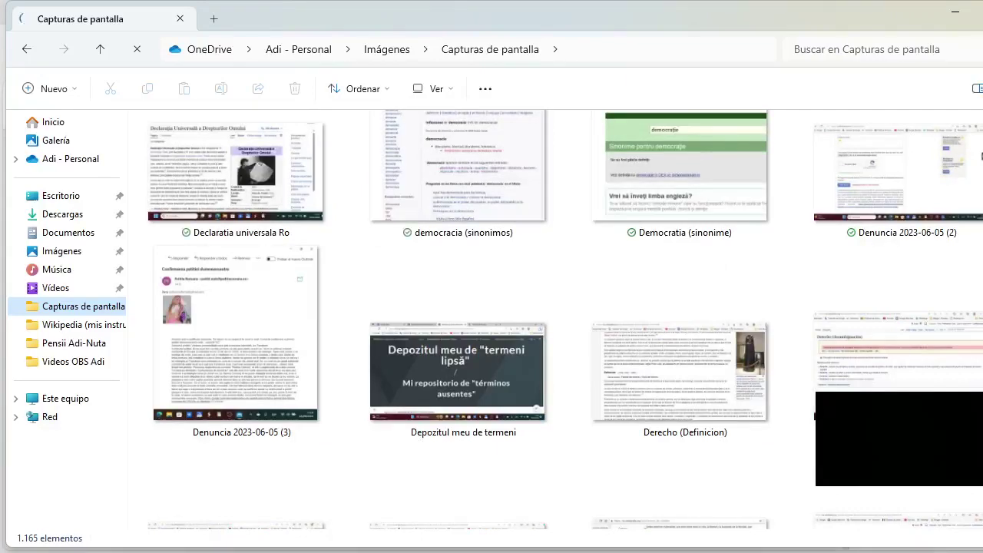
pyautogui.scroll(3, 815, 415)
pyautogui.scroll(3, 837, 306)
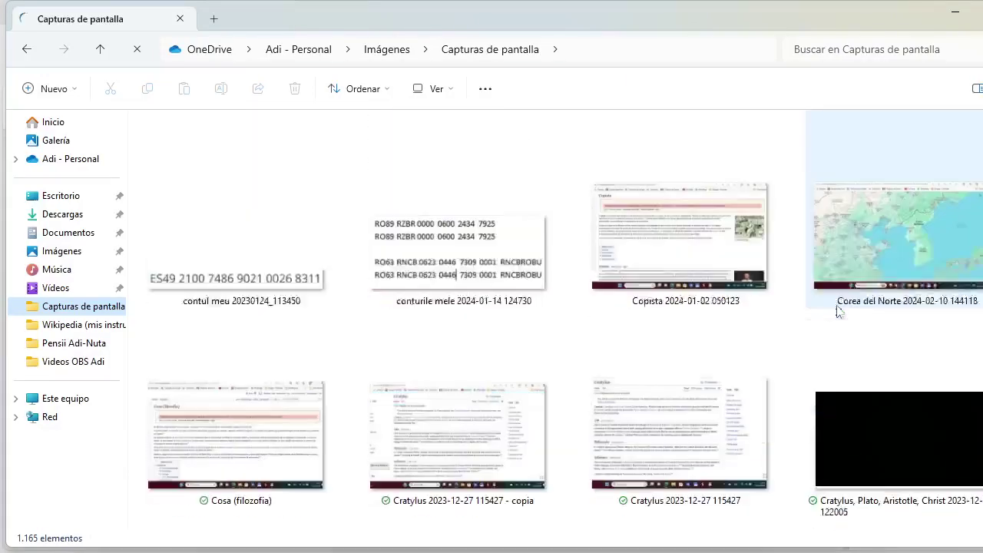
pyautogui.scroll(3, 837, 306)
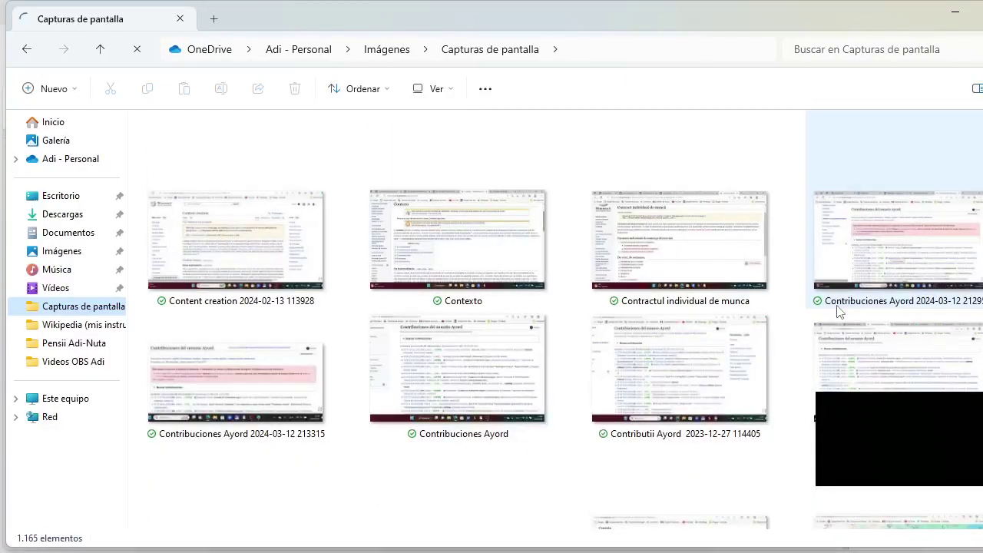
pyautogui.scroll(3, 837, 310)
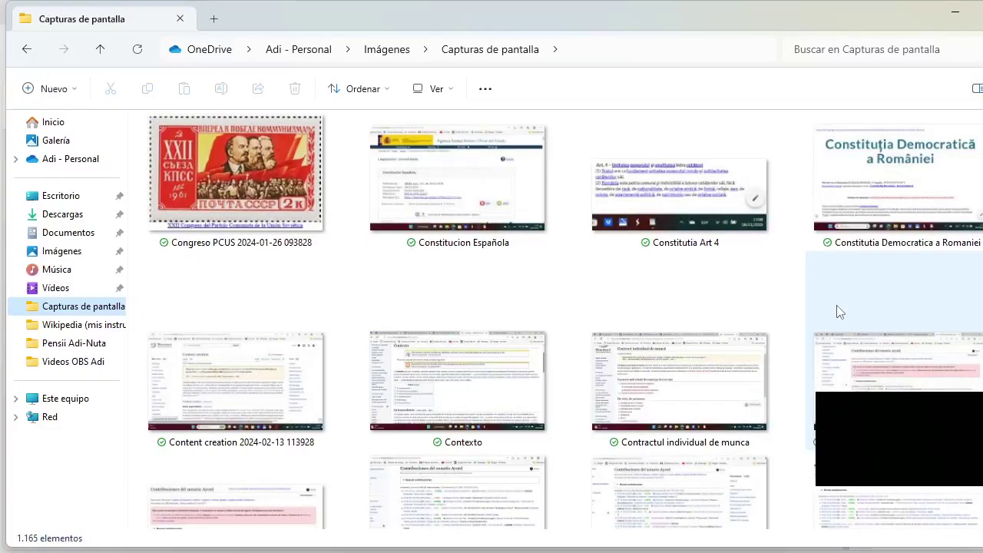
pyautogui.scroll(3, 837, 310)
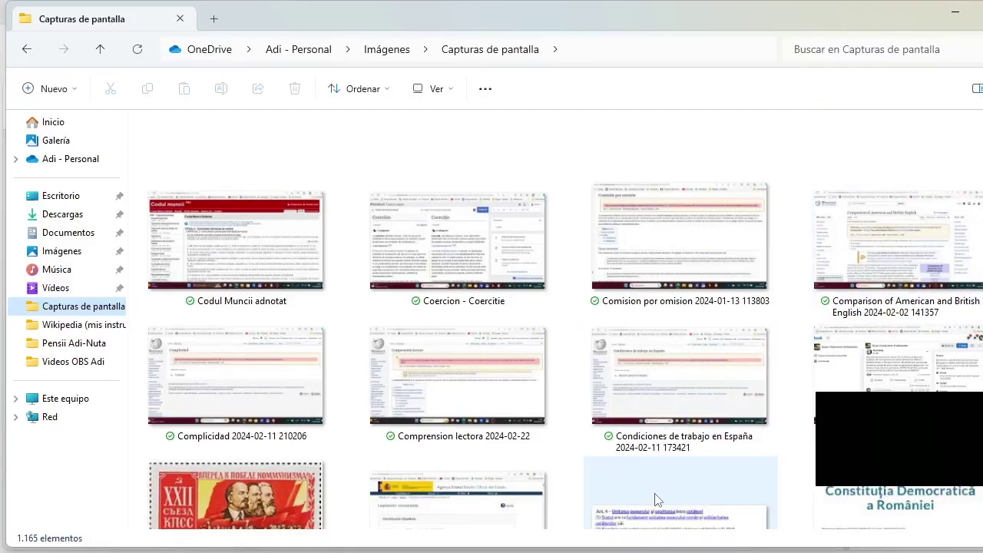
pyautogui.scroll(3, 681, 430)
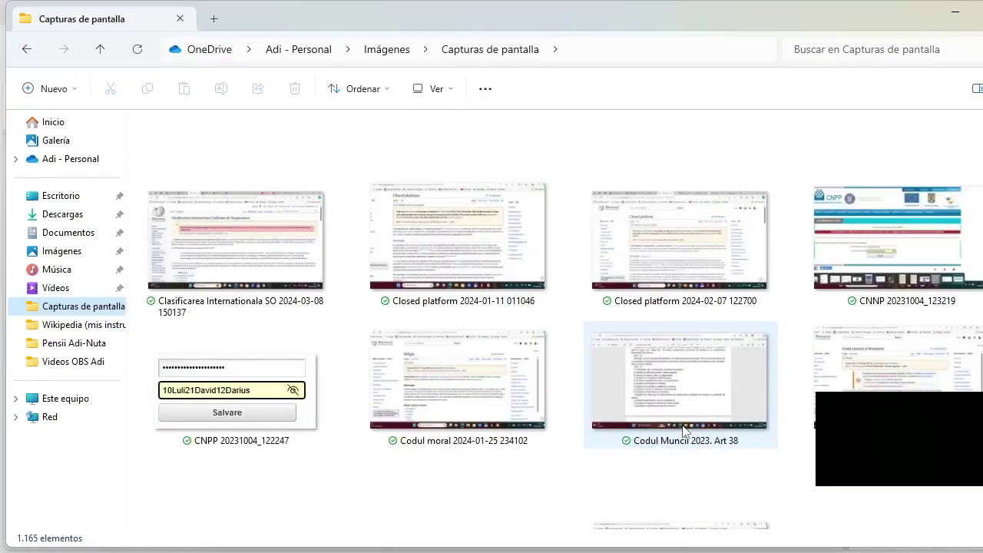
pyautogui.scroll(3, 682, 430)
pyautogui.scroll(2, 685, 431)
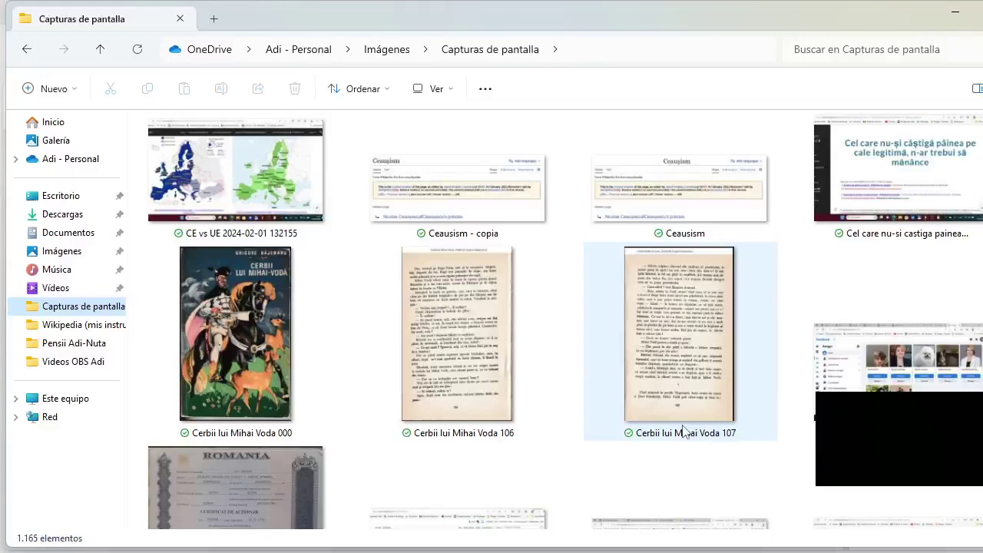
pyautogui.scroll(2, 684, 432)
pyautogui.scroll(4, 683, 431)
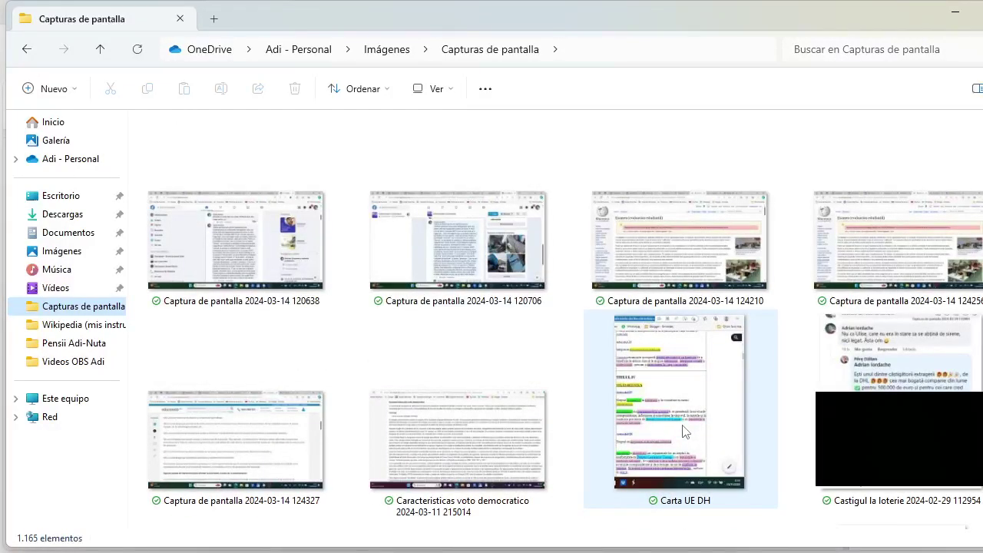
pyautogui.click(213, 463)
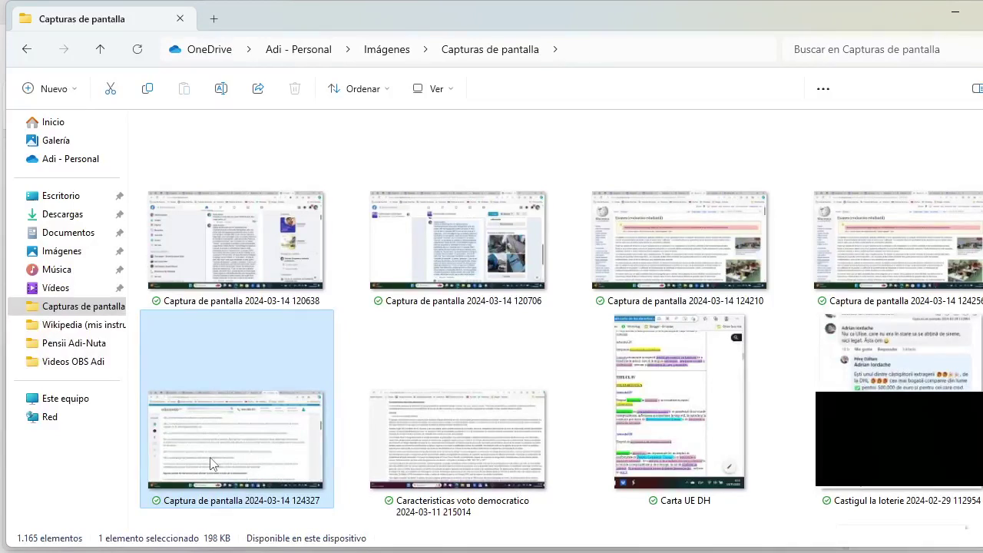
pyautogui.rightClick(210, 464)
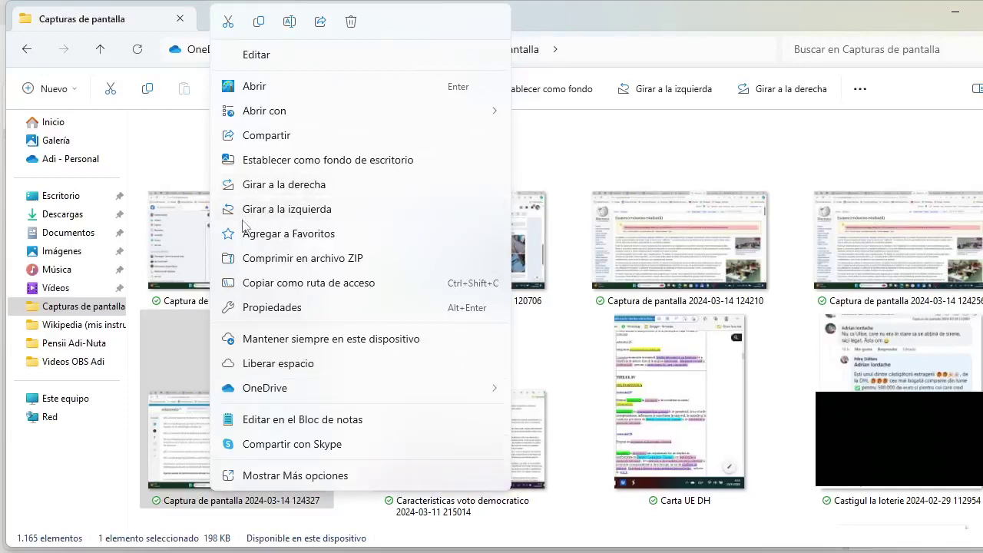
pyautogui.moveTo(270, 116)
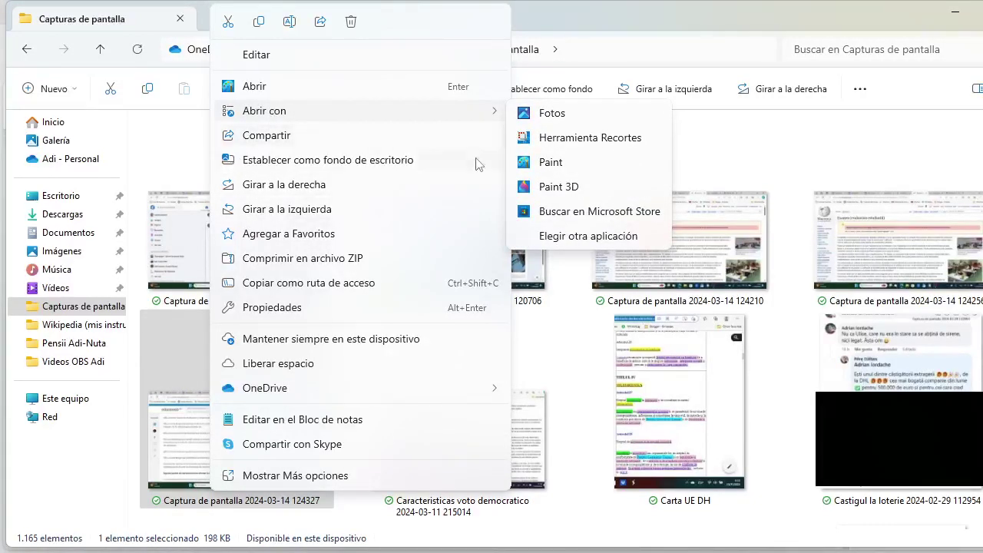
pyautogui.click(546, 164)
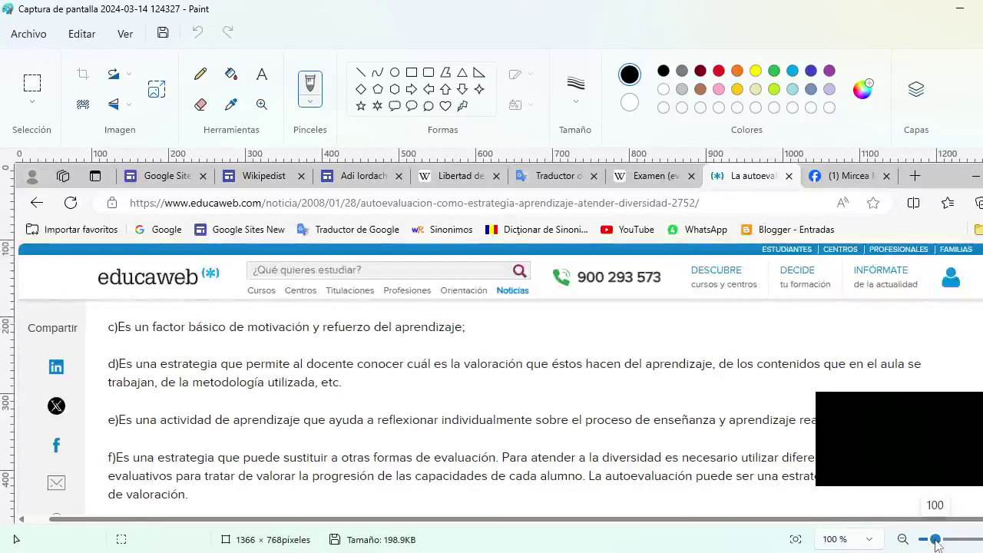
pyautogui.moveTo(935, 541); pyautogui.dragTo(929, 544)
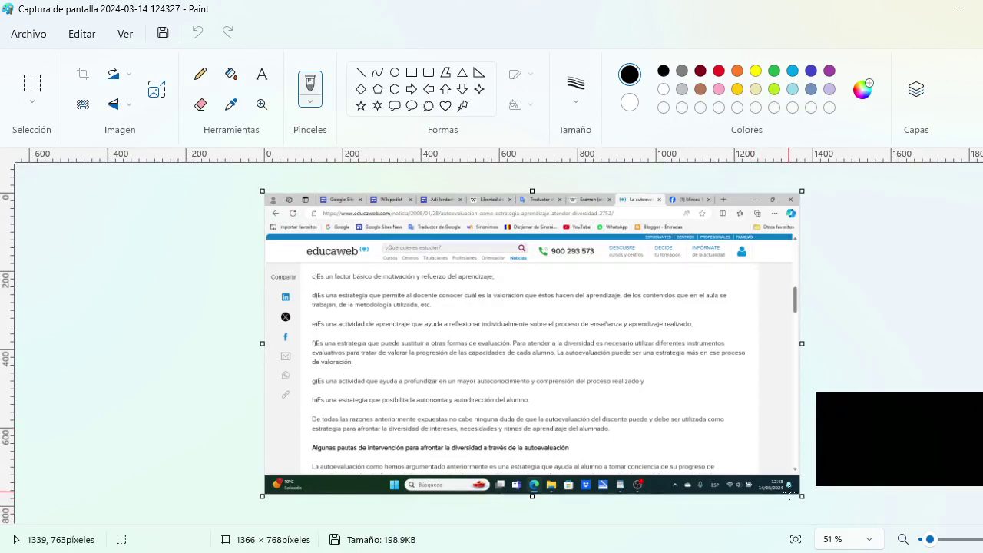
# - Try to trim the educaweb capture from its lower corner, undo the stray brush strokes and close Paint without saving
pyautogui.moveTo(789, 495); pyautogui.dragTo(417, 326)
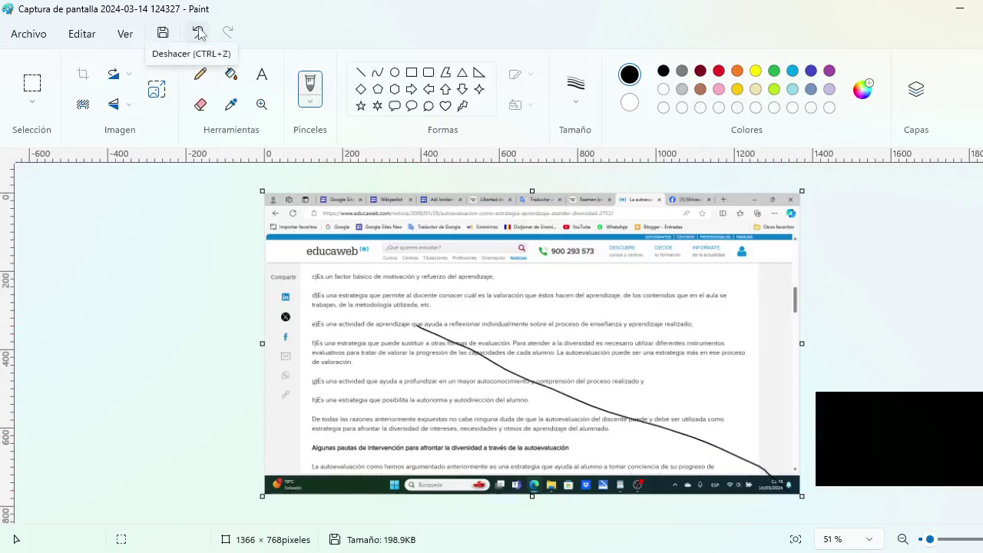
pyautogui.click(198, 32)
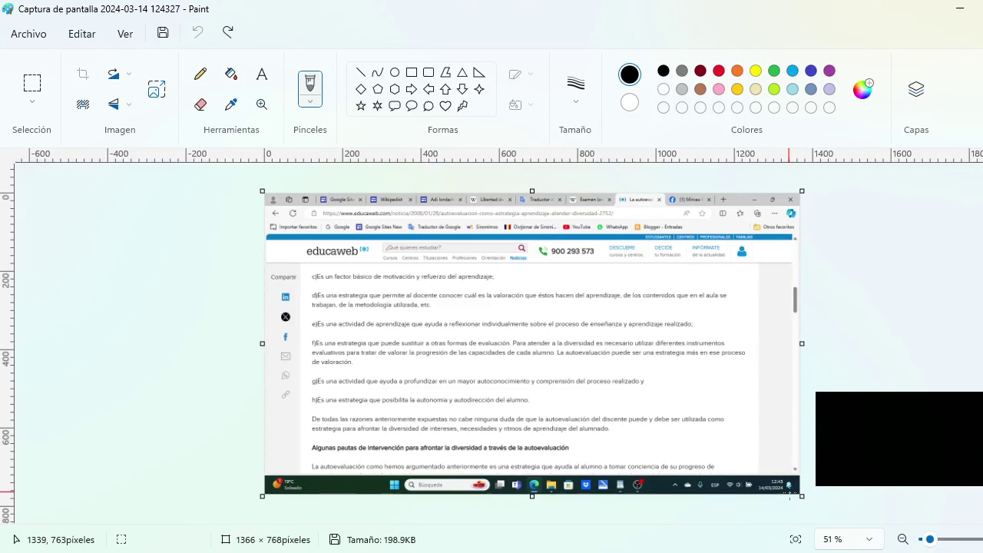
pyautogui.moveTo(789, 495)
pyautogui.mouseDown()
pyautogui.moveTo(699, 430)
pyautogui.moveTo(537, 366)
pyautogui.mouseUp()
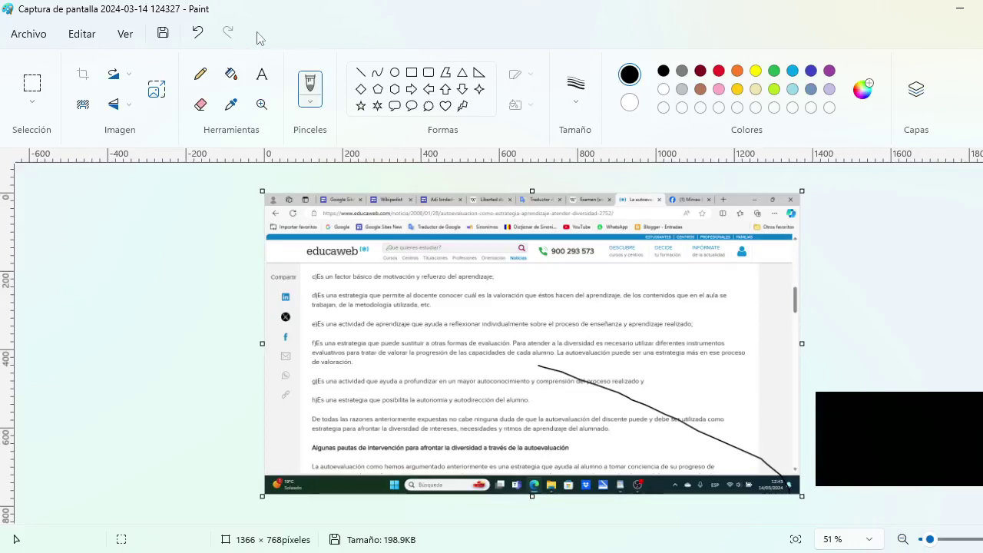
pyautogui.click(198, 33)
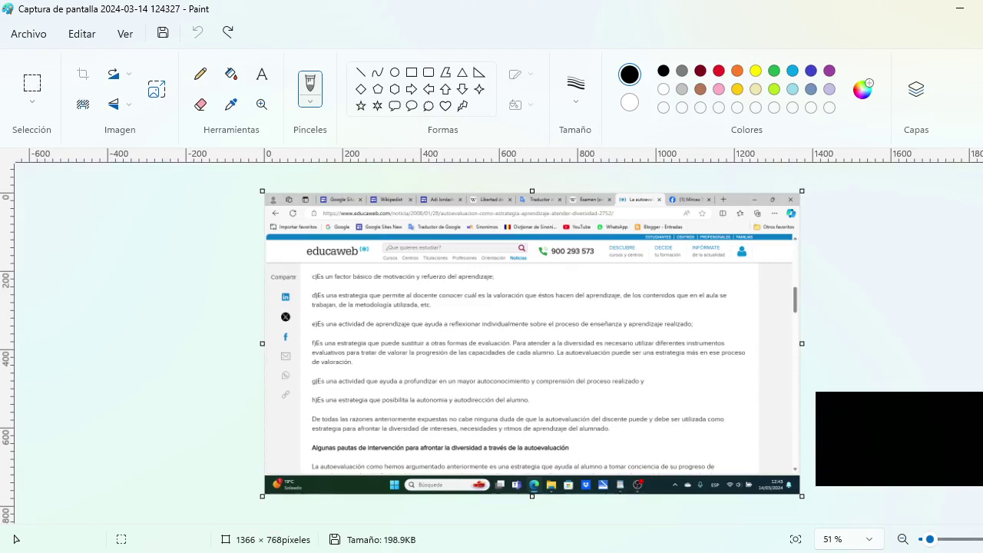
pyautogui.hotkey('alt', 'F4')
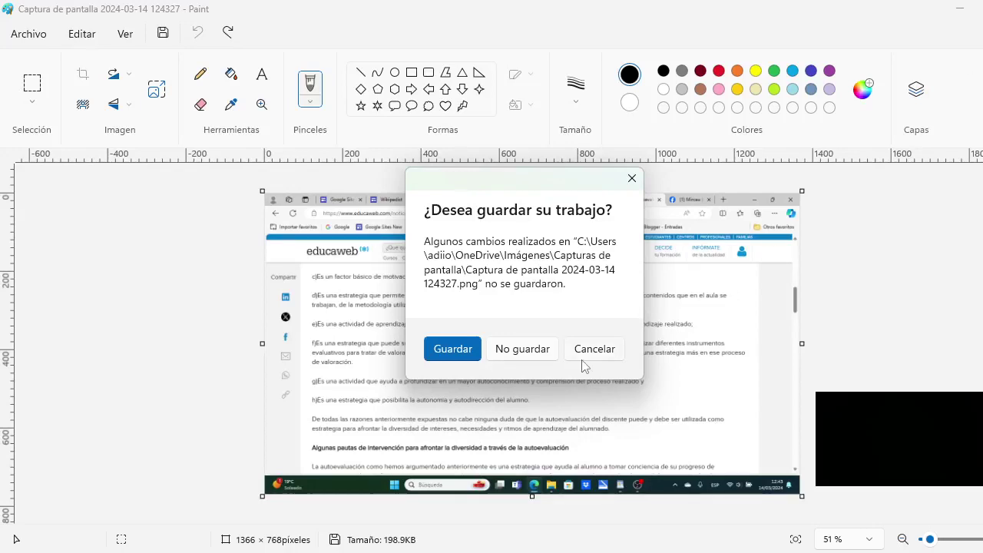
pyautogui.click(520, 350)
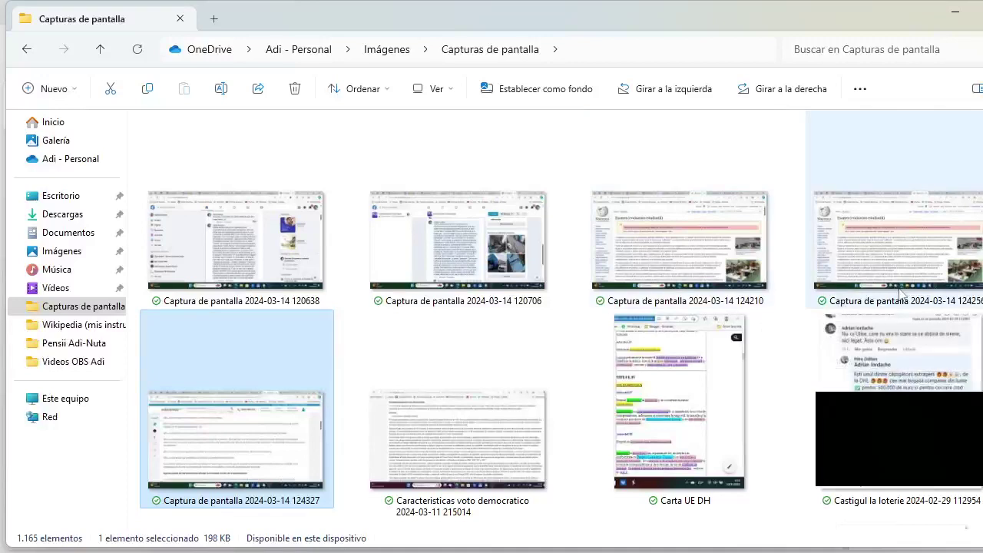
pyautogui.click(676, 257)
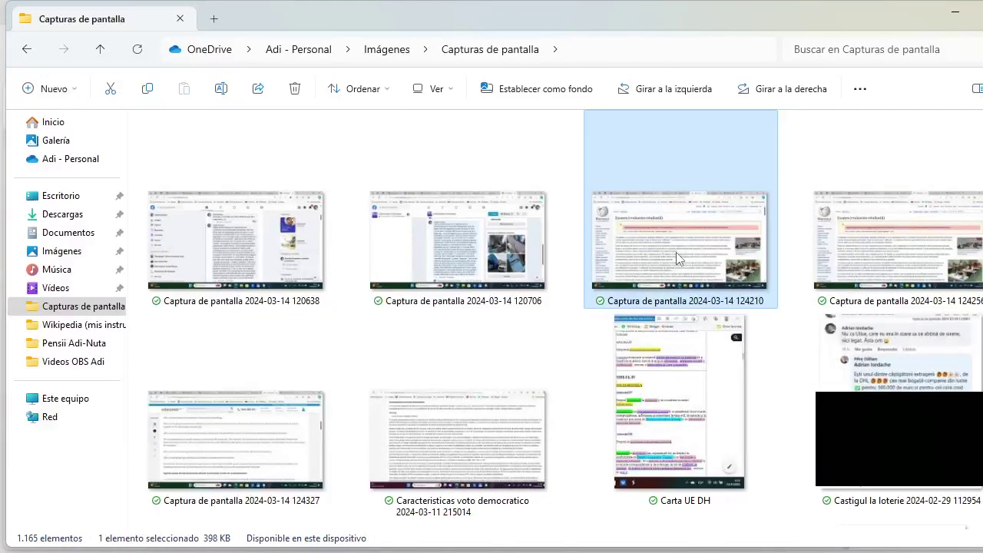
pyautogui.rightClick(676, 258)
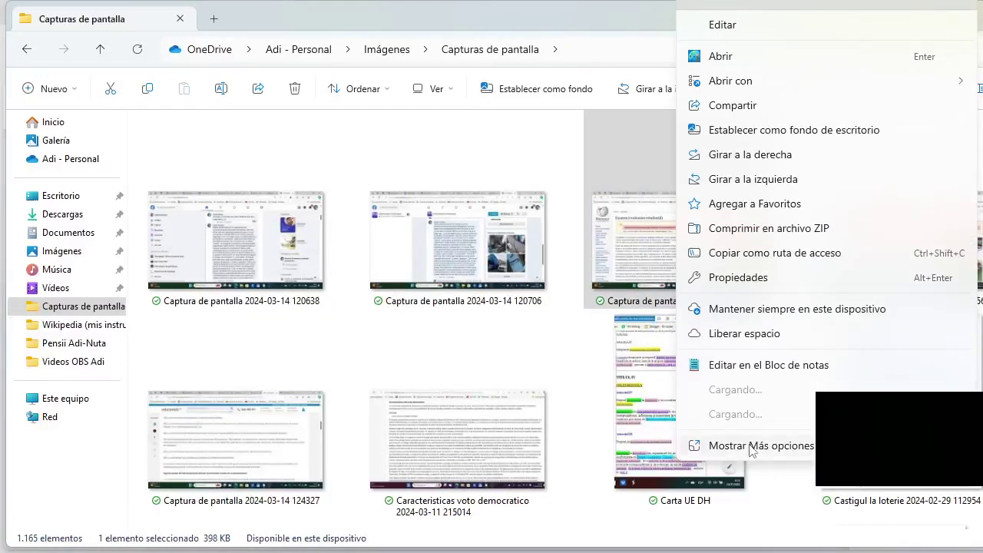
pyautogui.moveTo(736, 85)
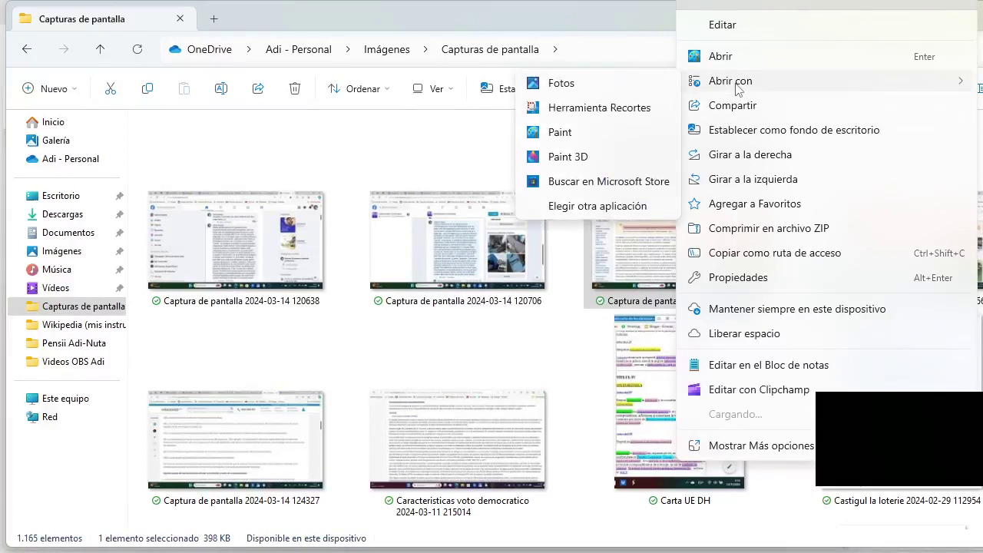
pyautogui.click(566, 138)
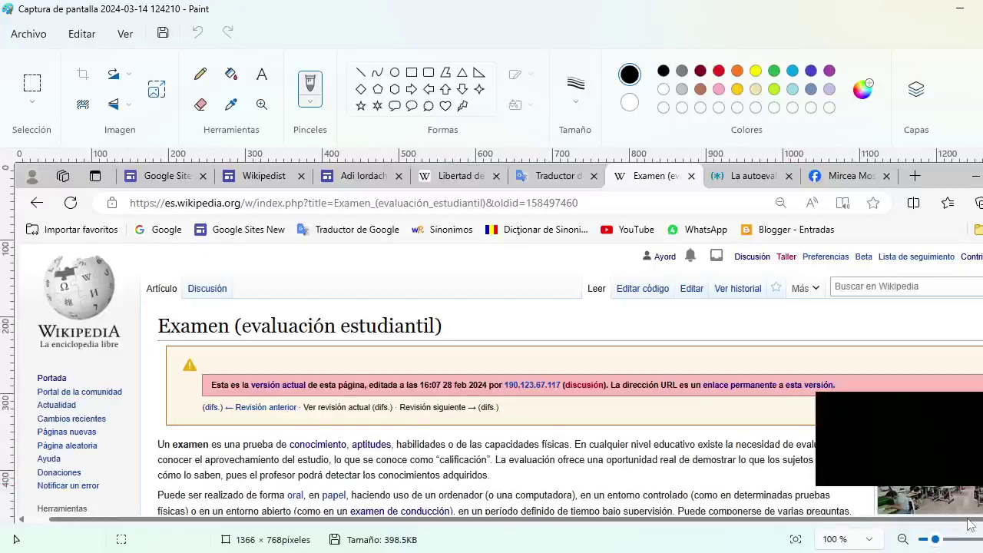
pyautogui.moveTo(935, 542); pyautogui.dragTo(927, 542)
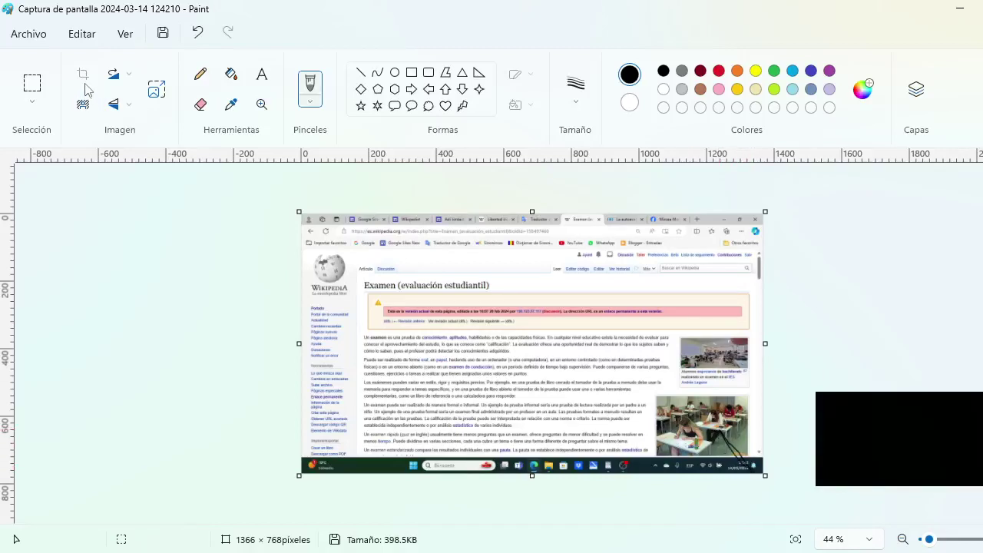
# - Undo the last change to the Wikipedia capture and close Paint without saving
pyautogui.click(199, 32)
pyautogui.hotkey('alt', 'F4')
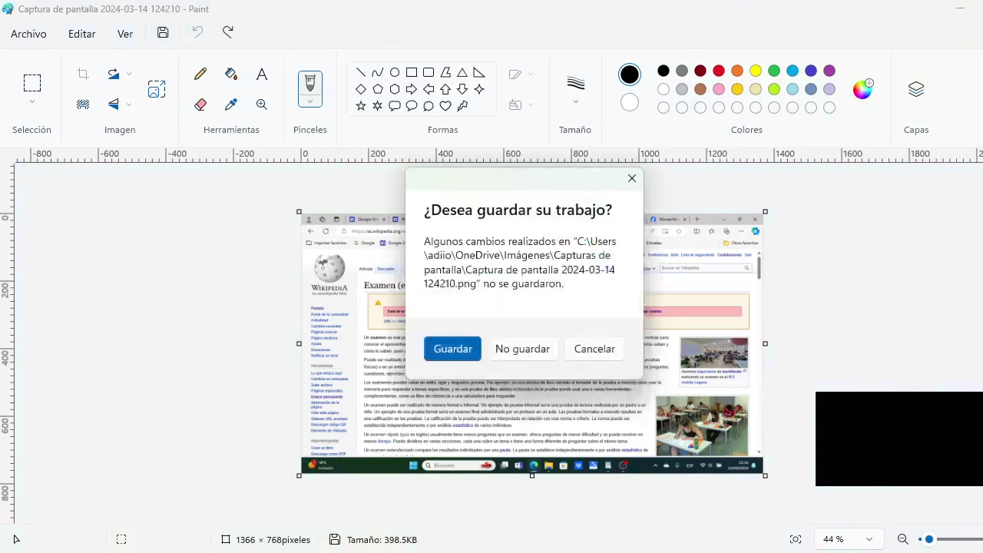
pyautogui.click(507, 350)
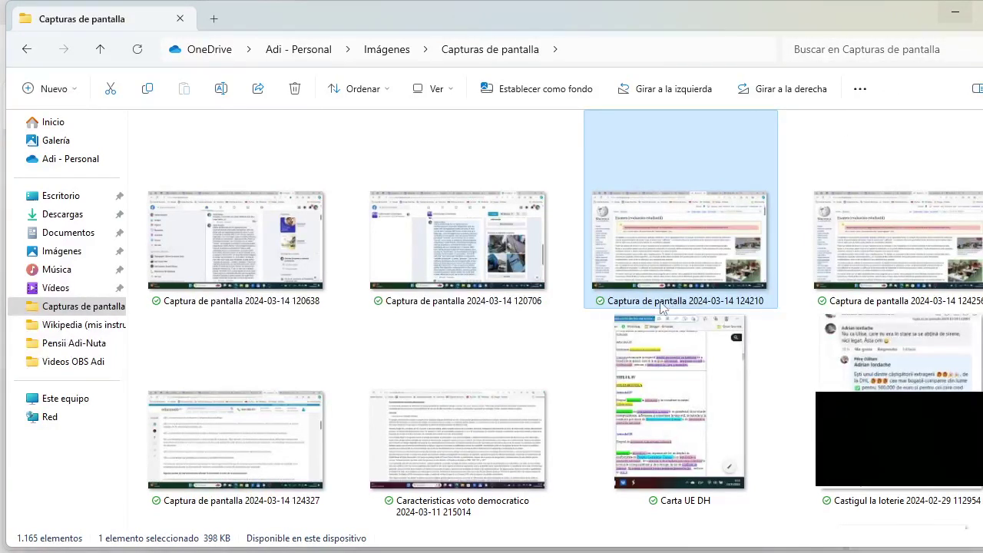
pyautogui.click(660, 302)
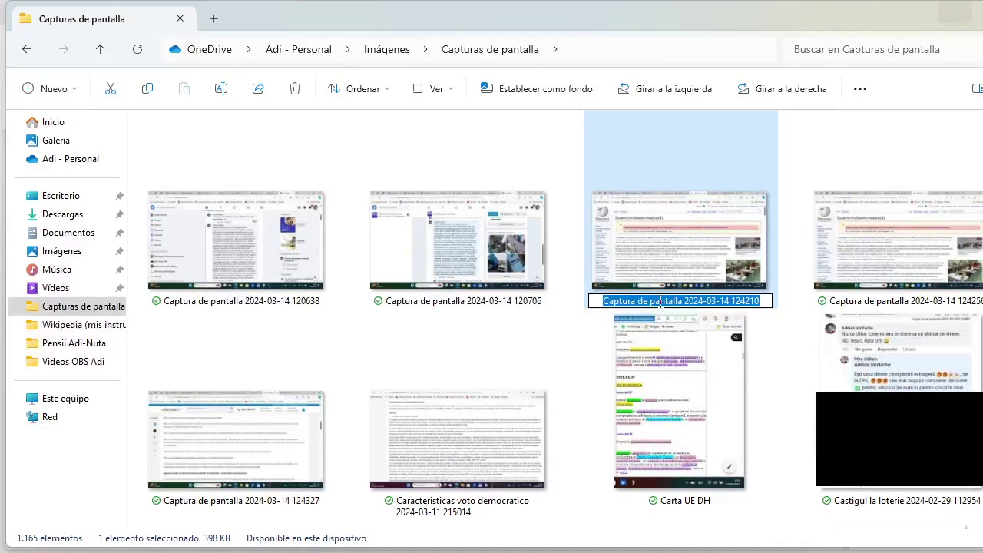
pyautogui.click(660, 301)
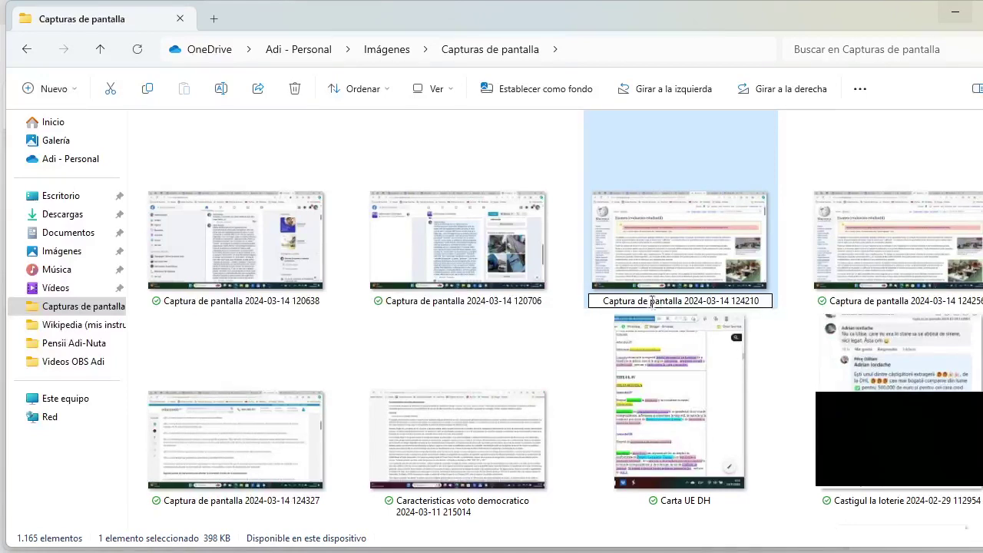
pyautogui.moveTo(603, 301); pyautogui.dragTo(674, 302)
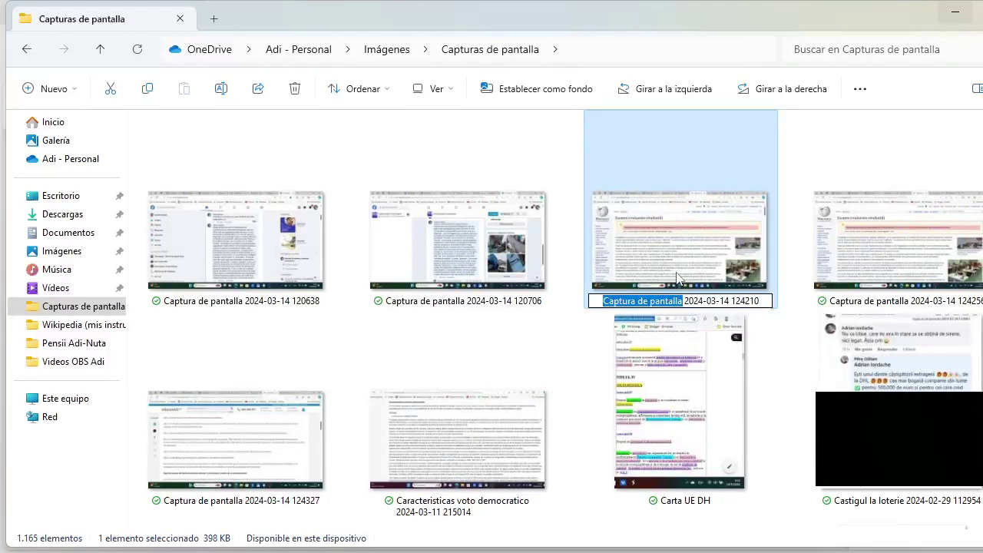
pyautogui.write('Auto')
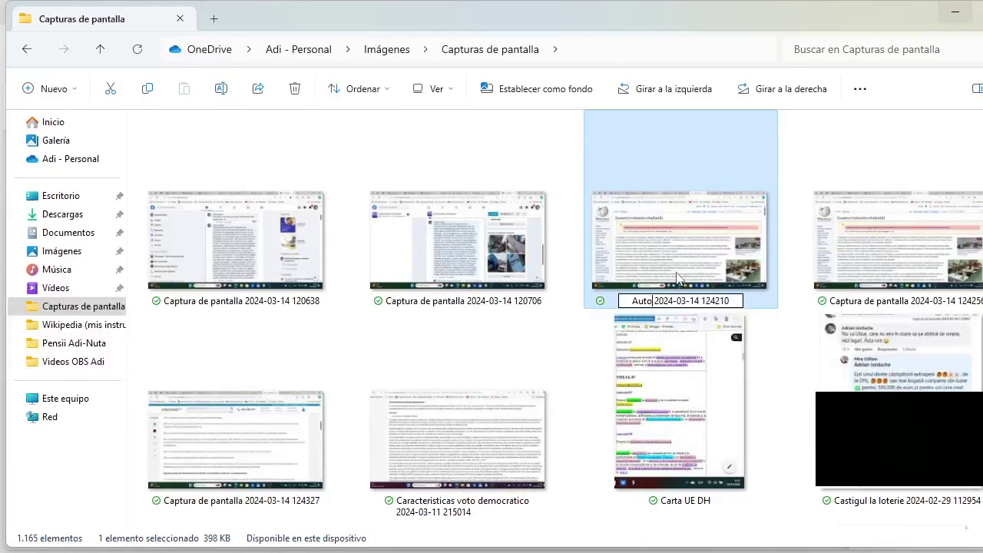
pyautogui.write('x')
pyautogui.press('BackSpace')
pyautogui.write('extempor')
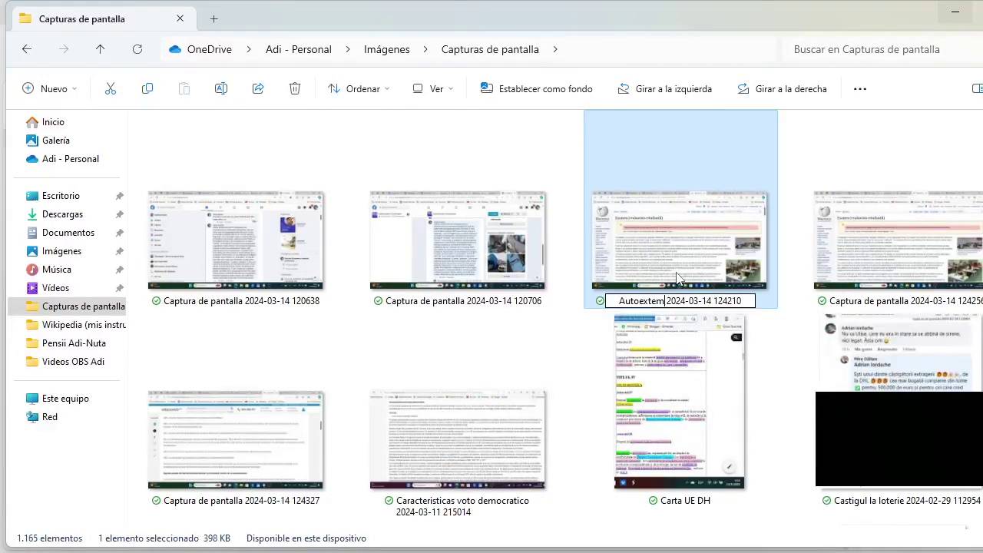
pyautogui.write('al')
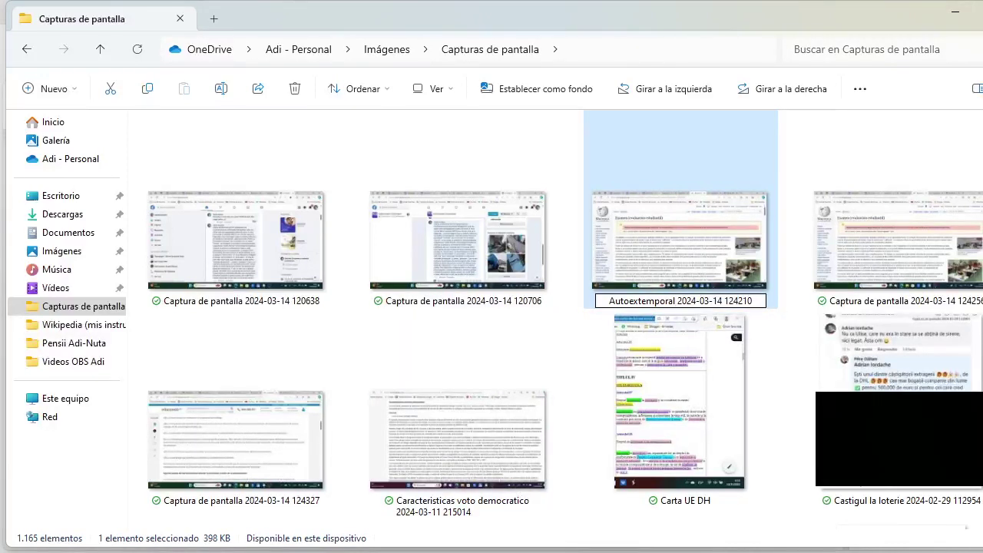
pyautogui.click(221, 503)
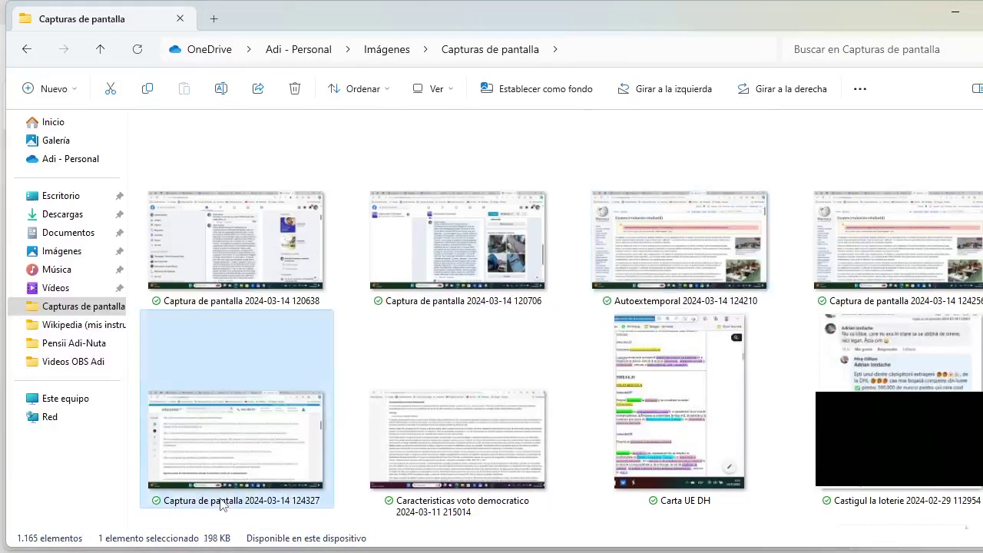
pyautogui.click(221, 503)
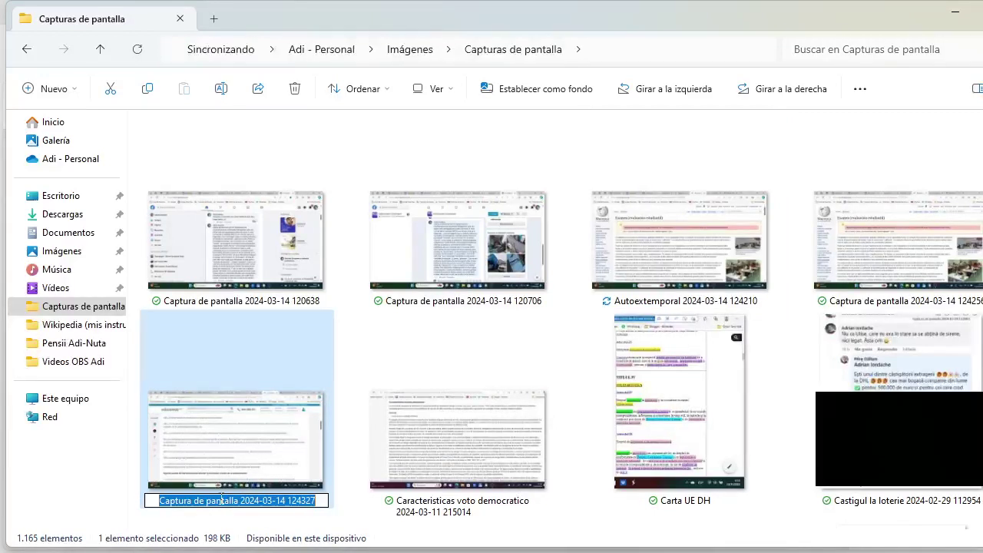
pyautogui.click(221, 501)
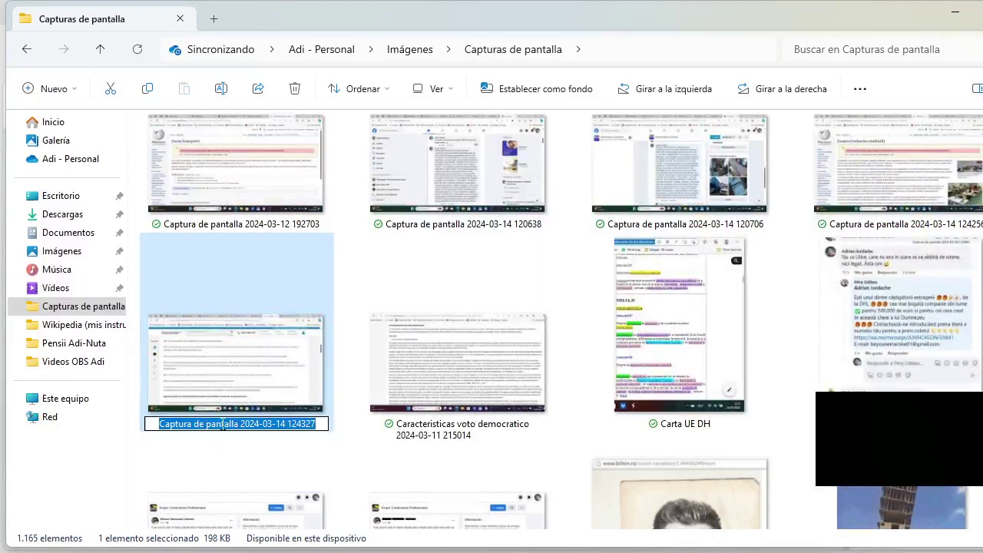
pyautogui.click(221, 424)
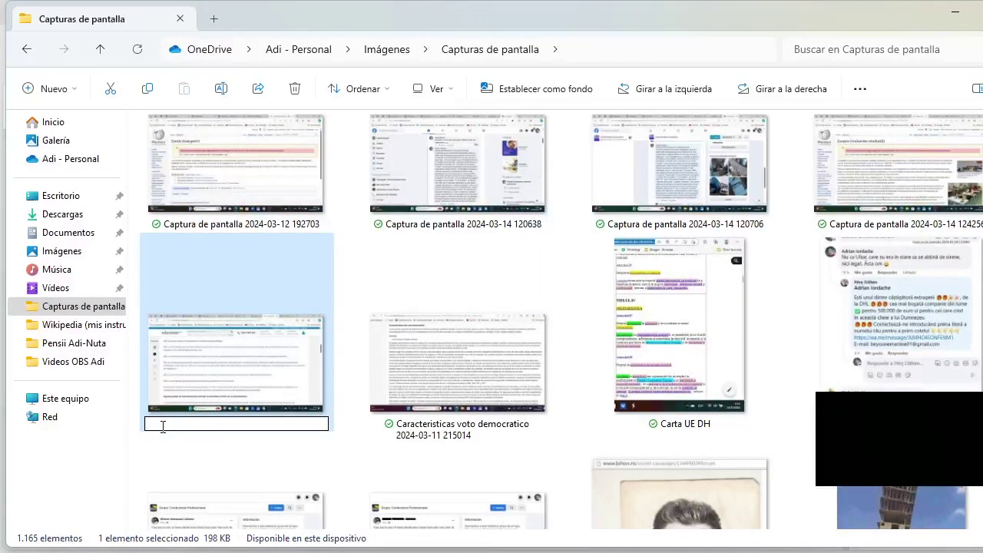
pyautogui.hotkey('ctrl', 'a')
pyautogui.click(210, 420)
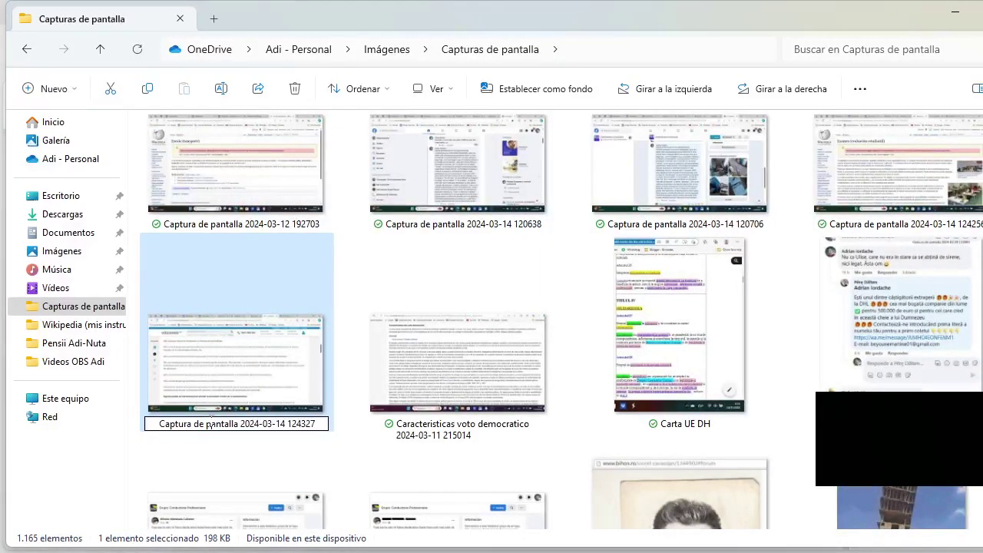
pyautogui.moveTo(159, 420); pyautogui.dragTo(239, 427)
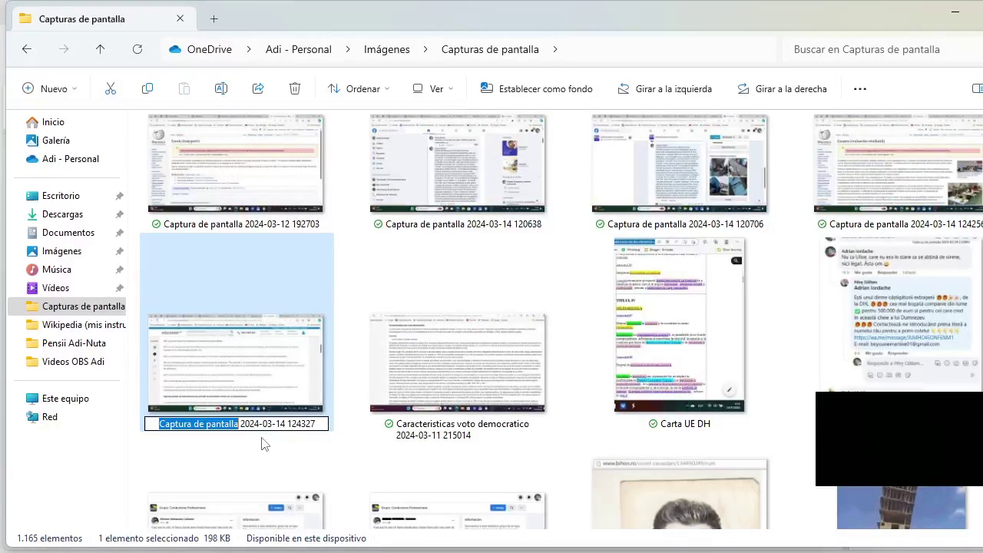
pyautogui.write('A')
pyautogui.write('uto')
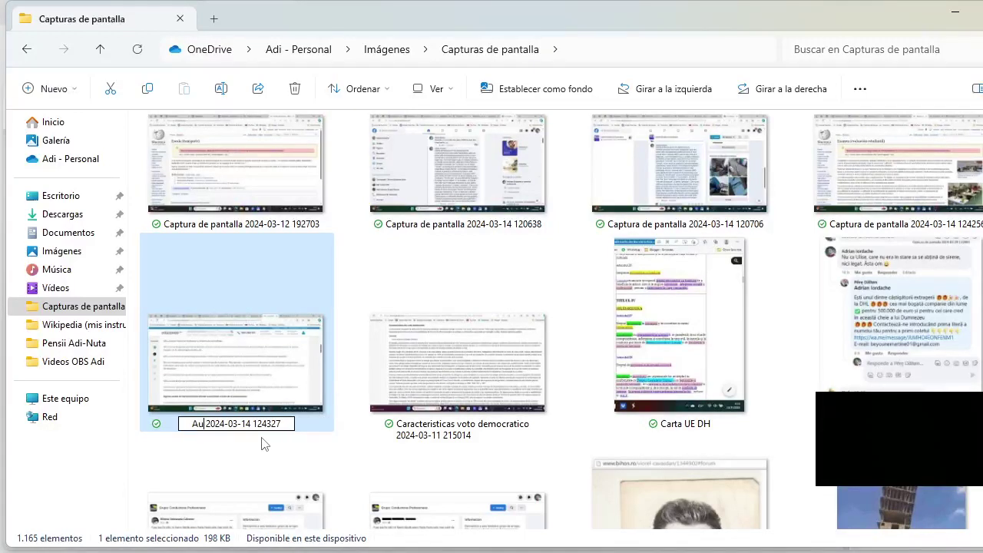
pyautogui.write('extern')
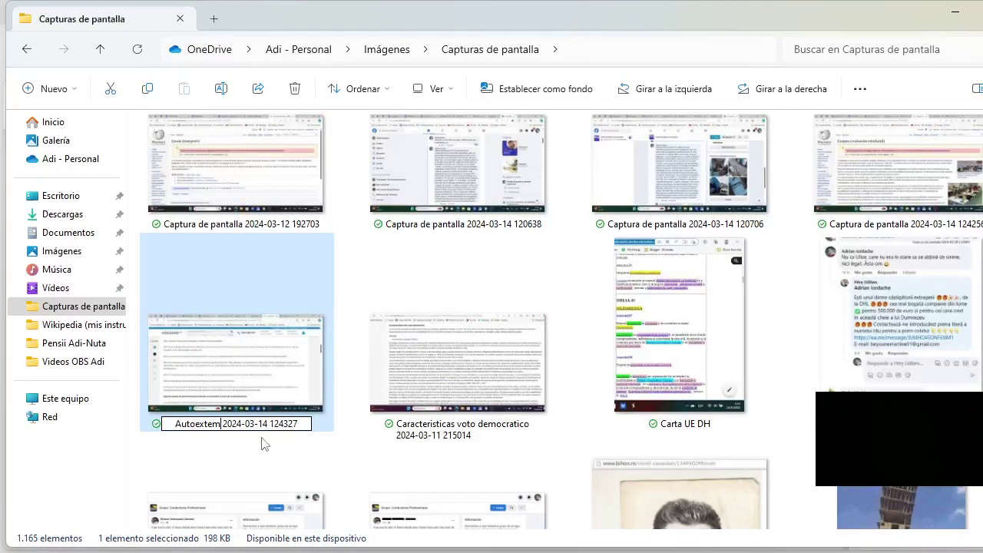
pyautogui.write('poral')
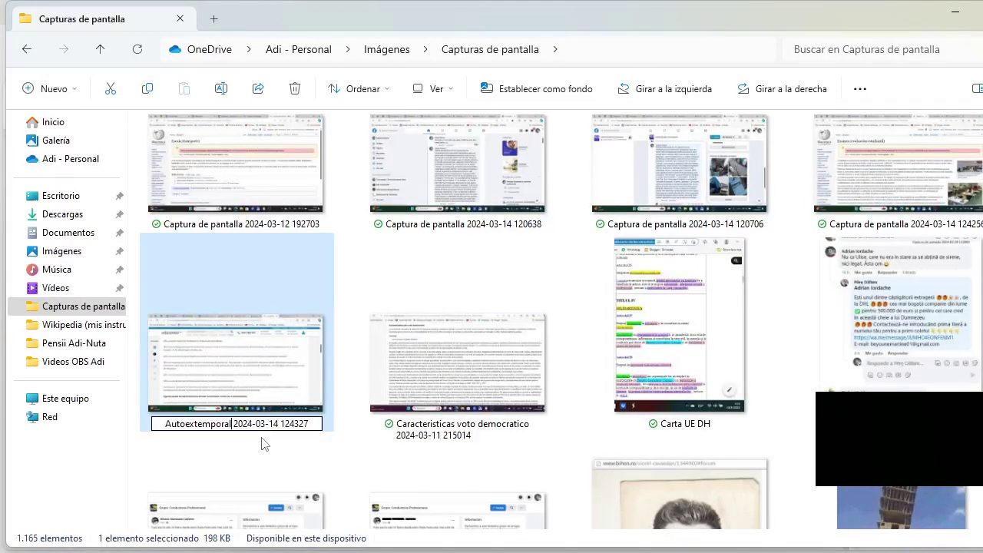
pyautogui.click(261, 444)
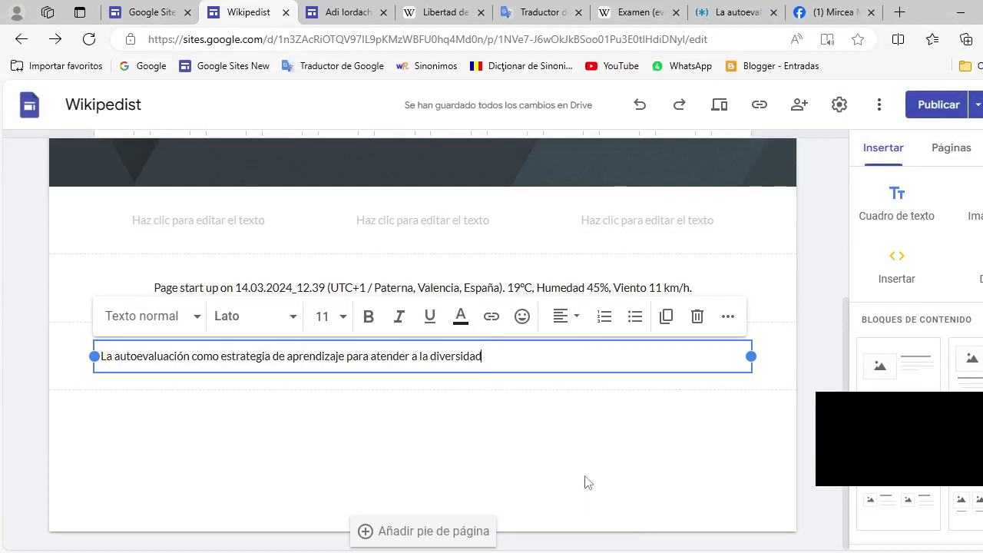
# - Add a two-column image-and-text block below the autoevaluación line and reduce it to a single column stretched to the full content width
pyautogui.click(649, 381)
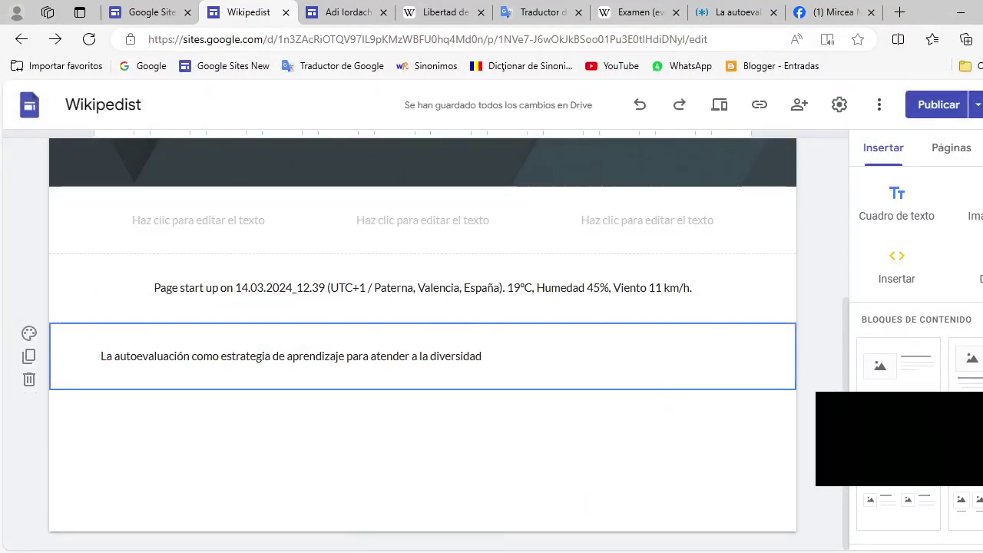
pyautogui.click(971, 372)
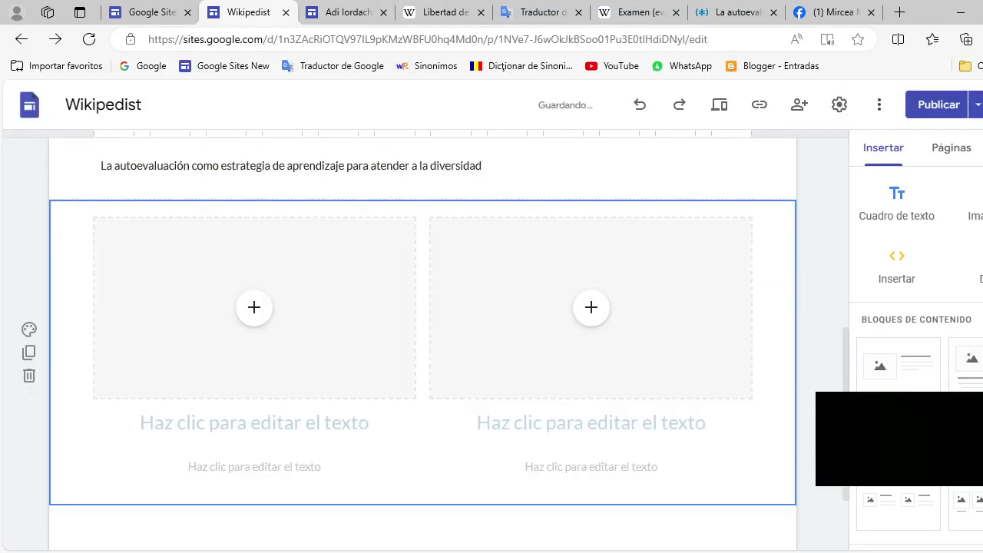
pyautogui.click(528, 369)
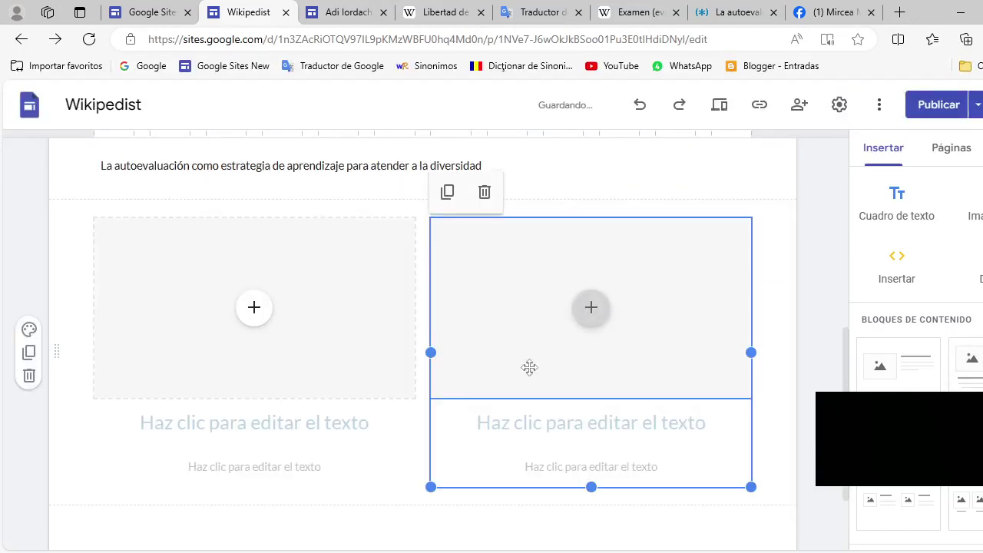
pyautogui.click(484, 194)
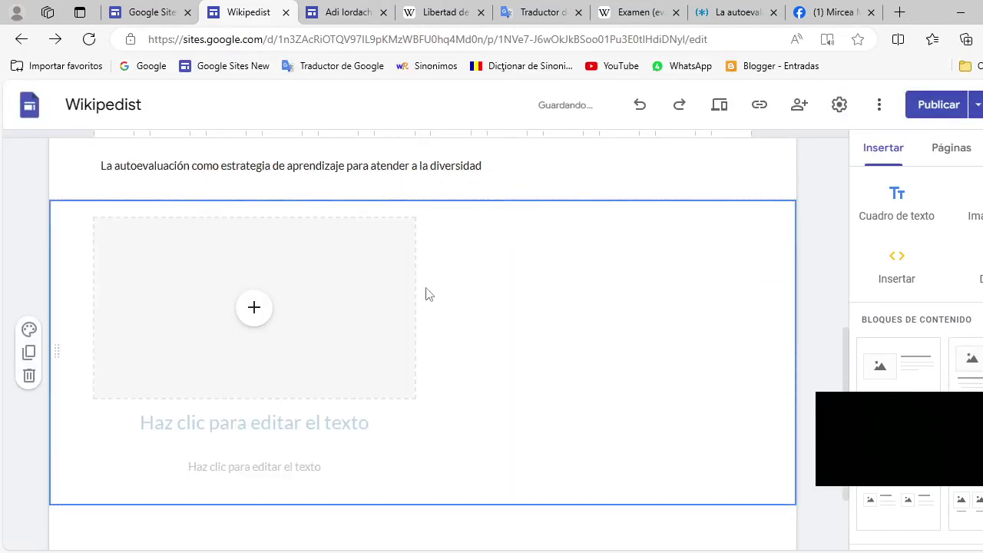
pyautogui.click(404, 354)
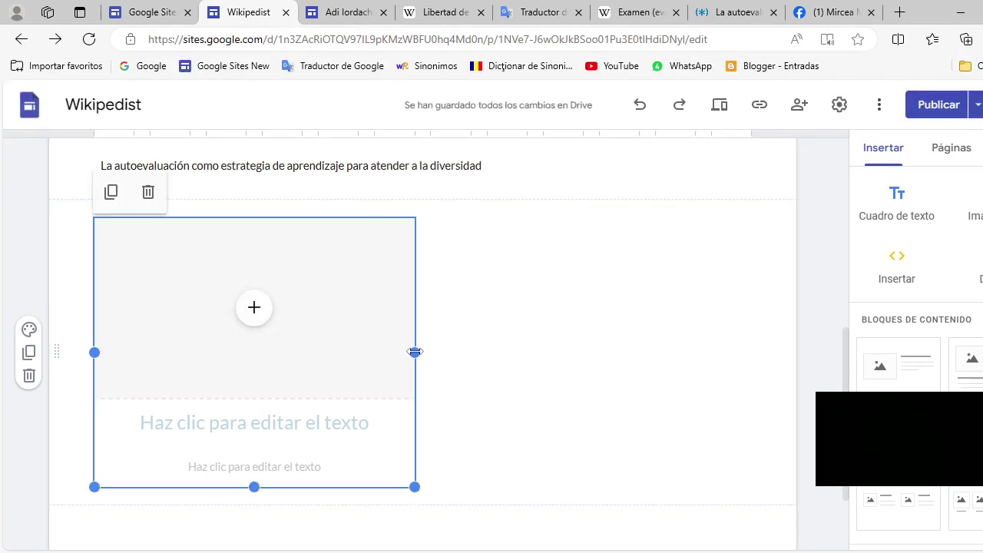
pyautogui.moveTo(414, 352); pyautogui.dragTo(750, 349)
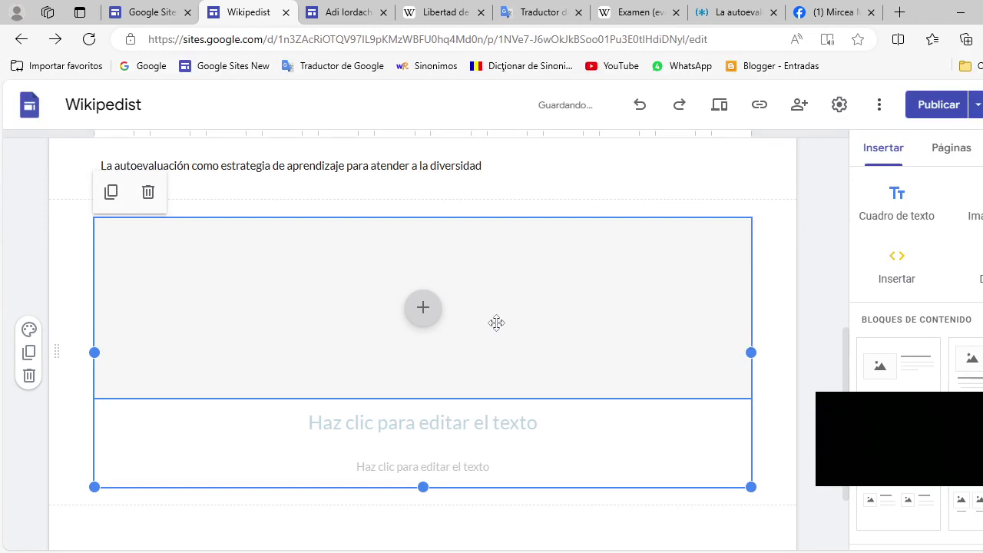
pyautogui.click(424, 309)
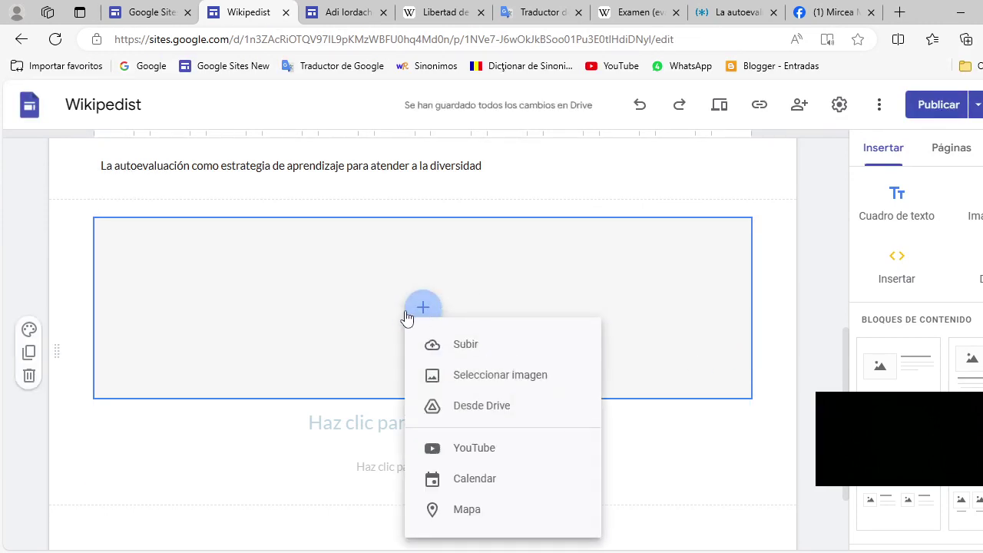
pyautogui.click(468, 345)
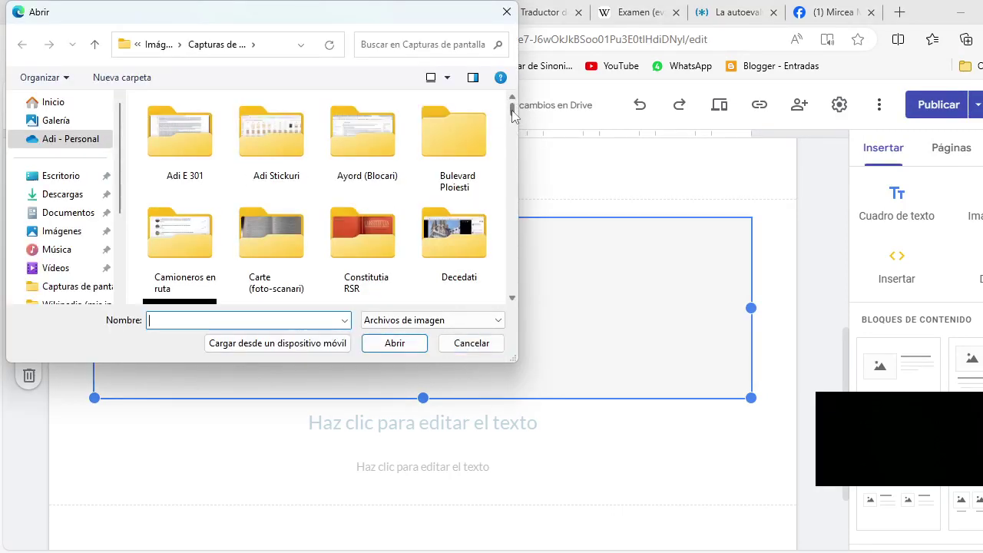
pyautogui.click(399, 43)
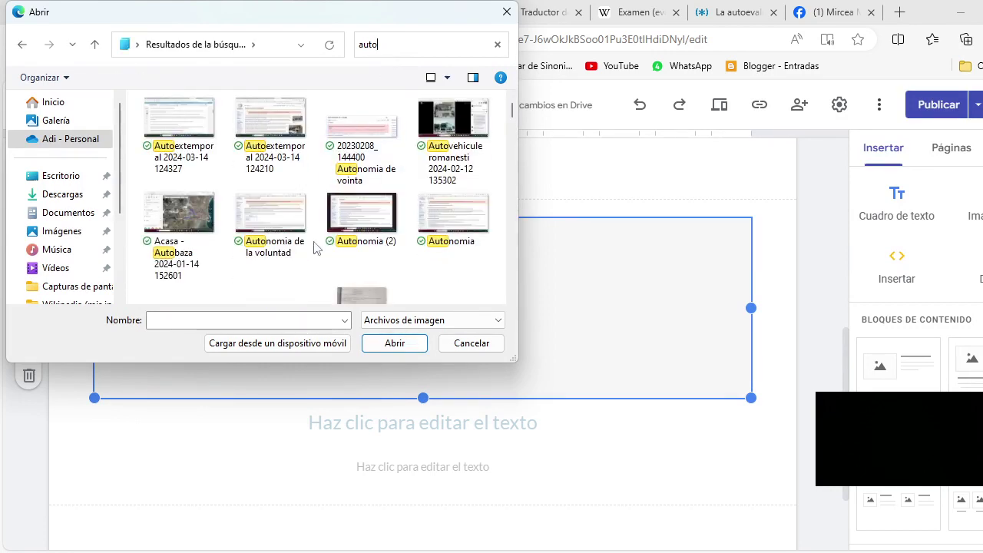
pyautogui.click(267, 125)
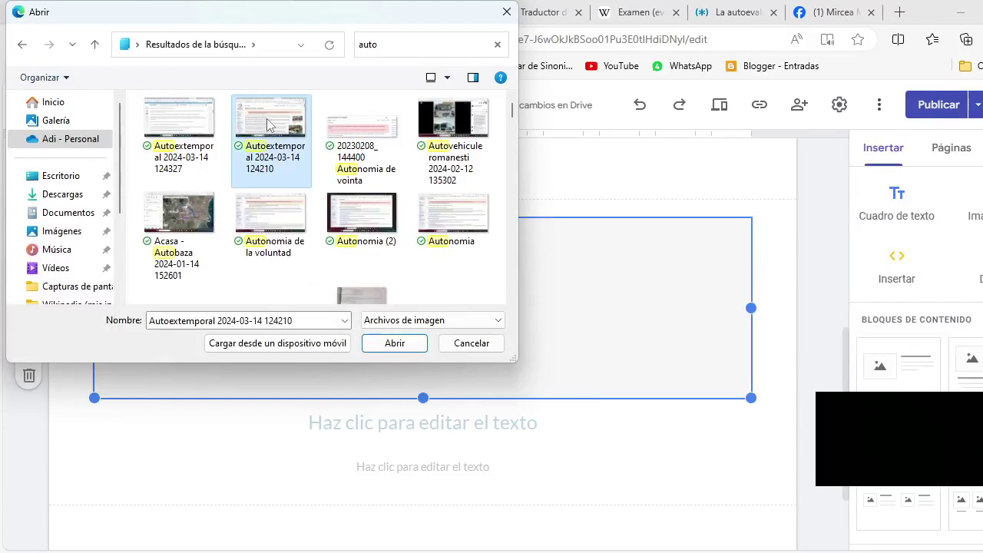
pyautogui.click(394, 343)
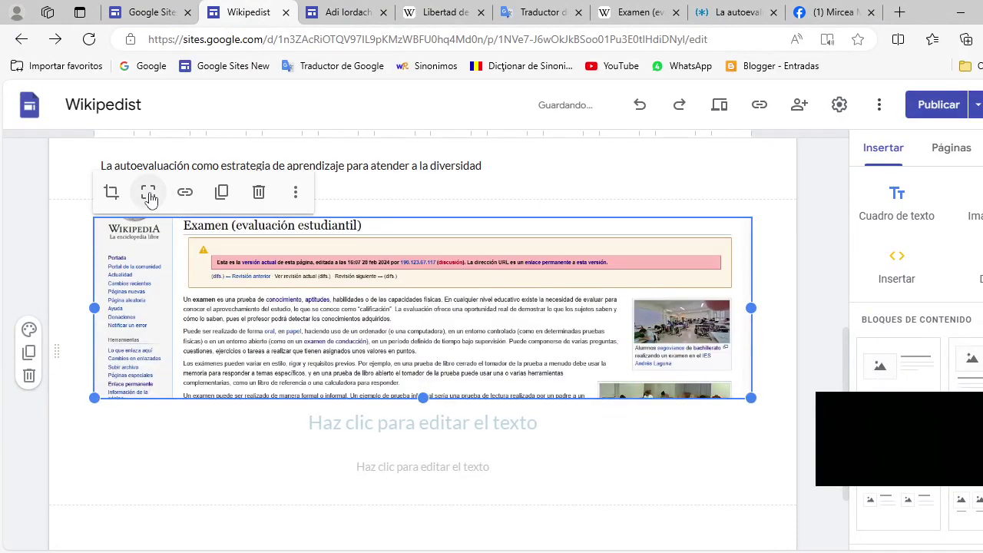
pyautogui.click(149, 194)
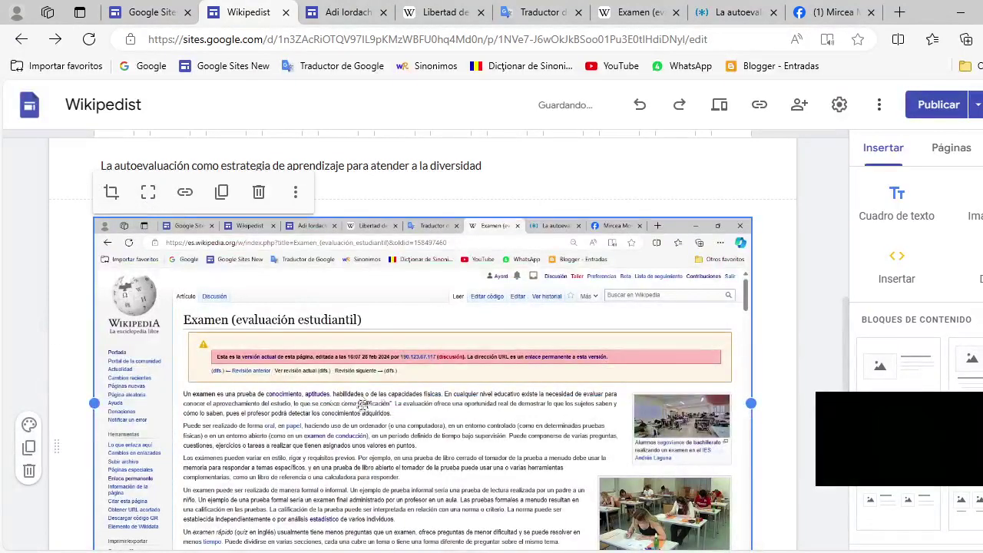
# - Add another two-column image-and-text block below the Wikipedia capture and reduce it to one column spanning the full content width
pyautogui.scroll(-3, 408, 407)
pyautogui.scroll(2, 408, 407)
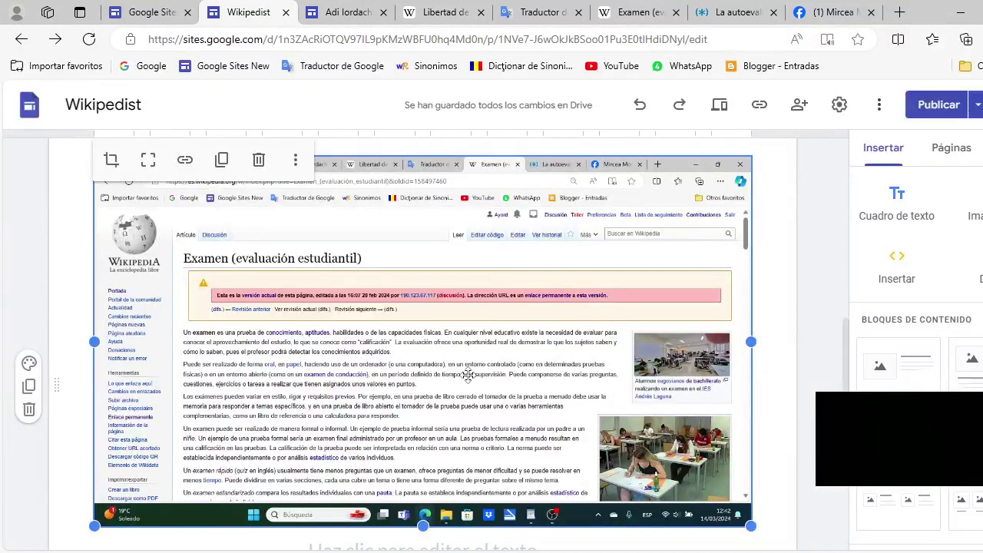
pyautogui.scroll(-3, 468, 374)
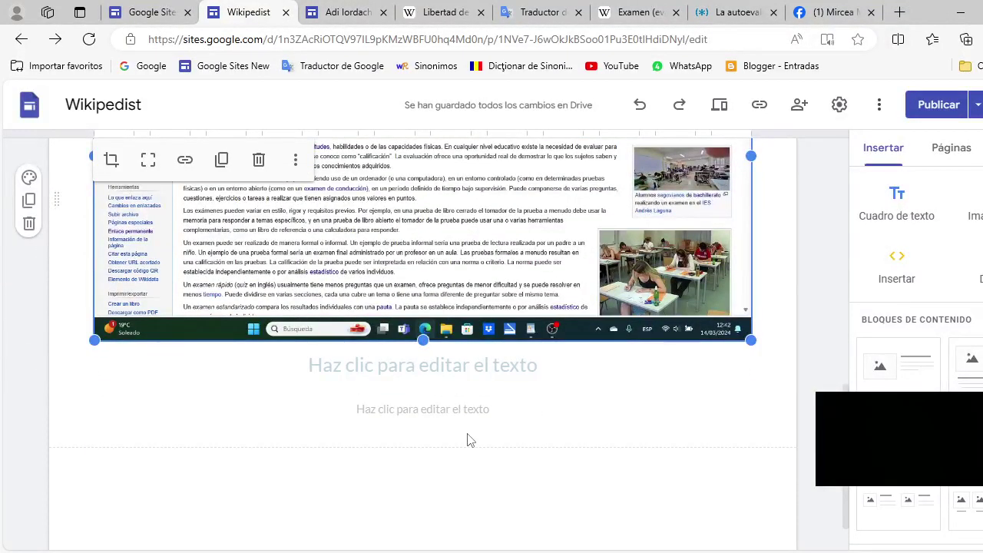
pyautogui.click(674, 436)
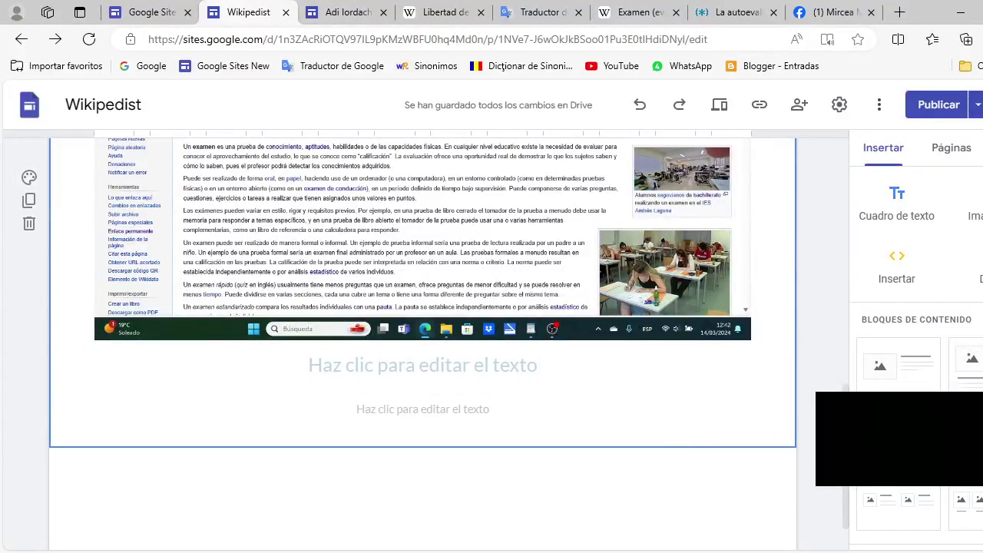
pyautogui.click(969, 367)
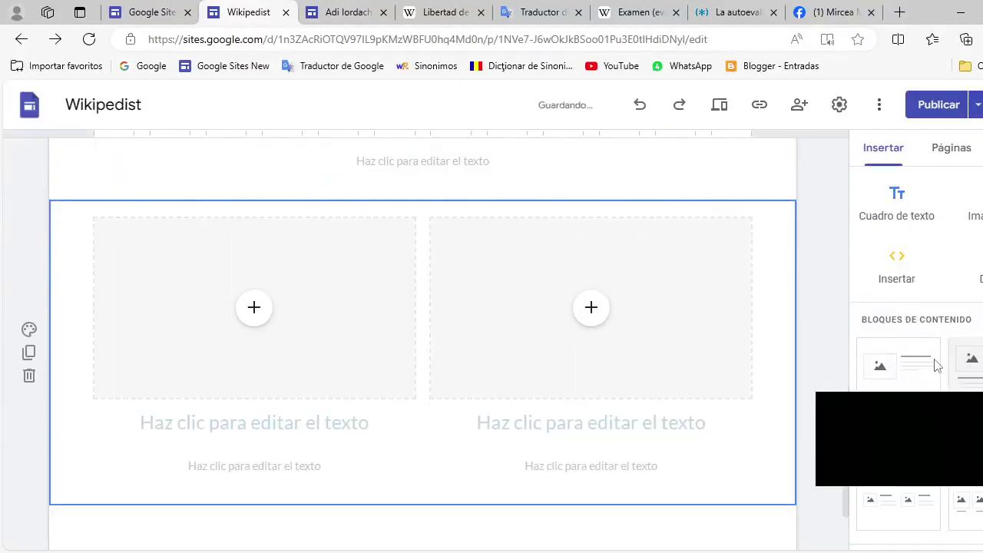
pyautogui.click(520, 347)
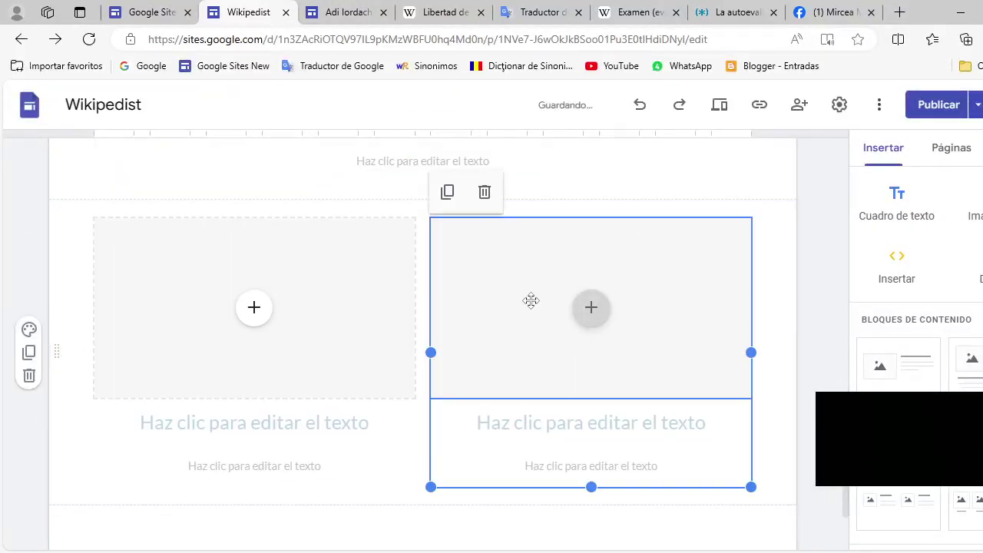
pyautogui.click(485, 194)
pyautogui.click(391, 339)
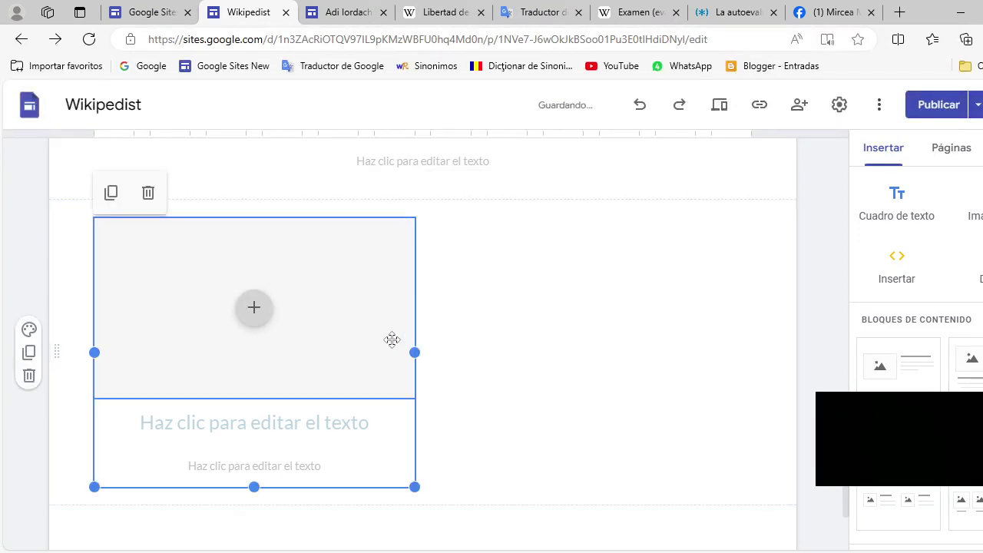
pyautogui.moveTo(415, 351); pyautogui.dragTo(753, 364)
pyautogui.click(423, 311)
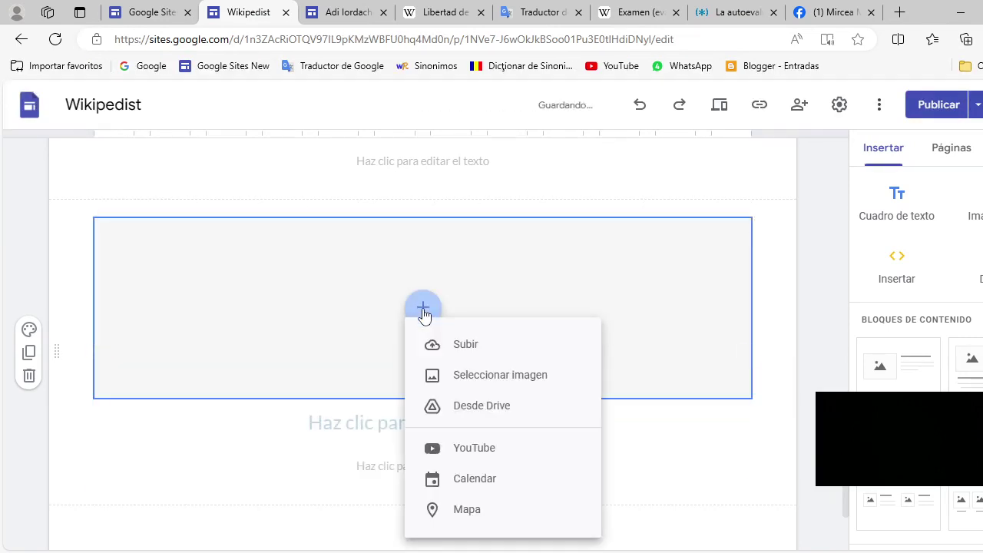
pyautogui.click(467, 350)
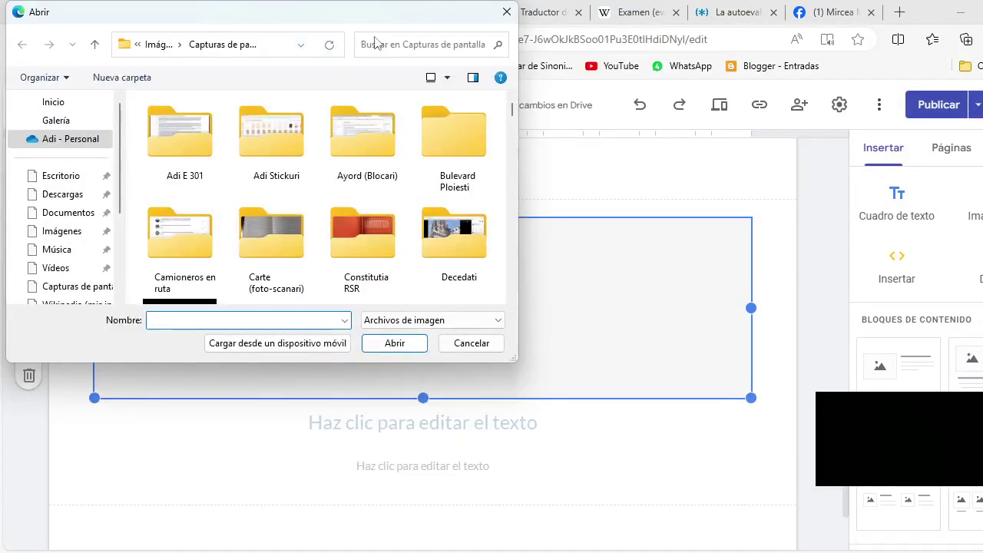
pyautogui.click(373, 44)
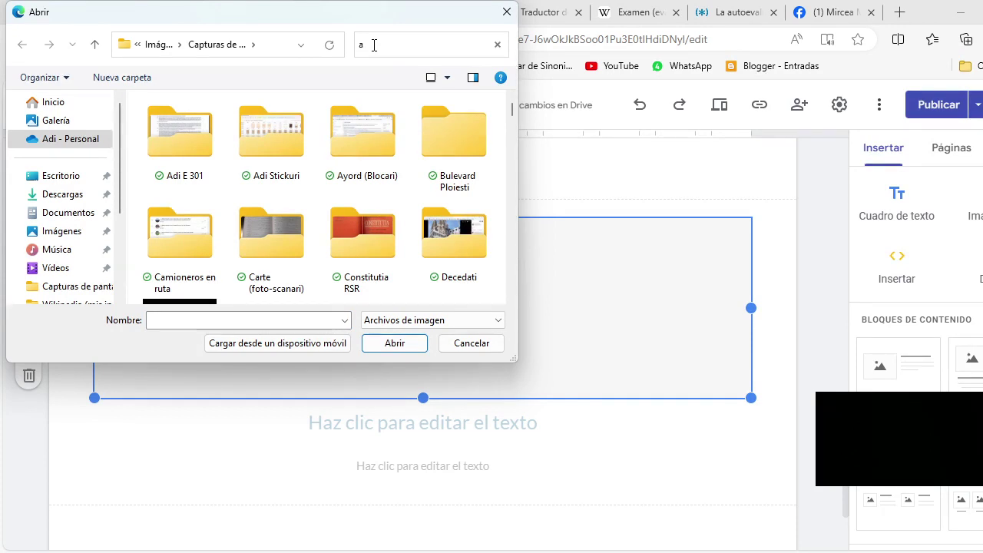
pyautogui.write('autoe')
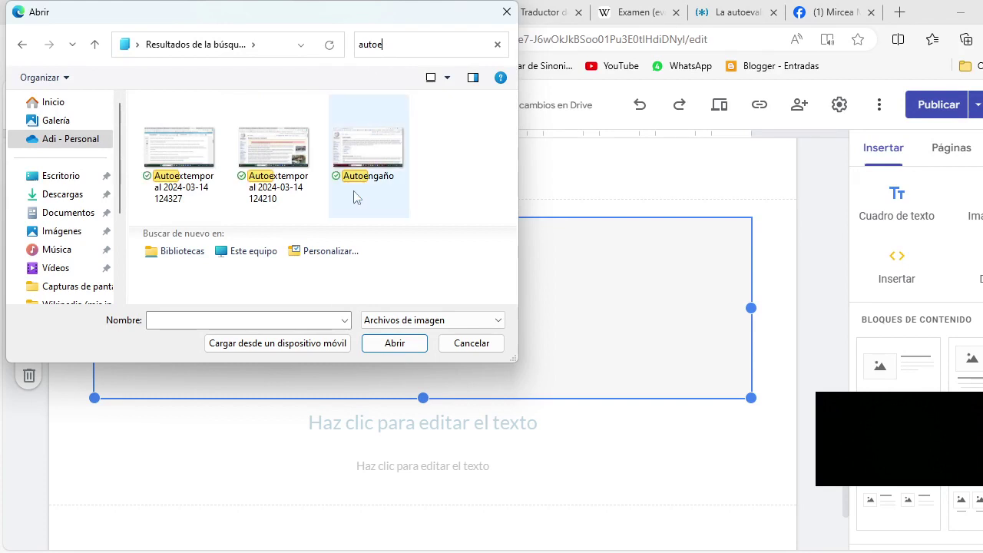
pyautogui.click(178, 157)
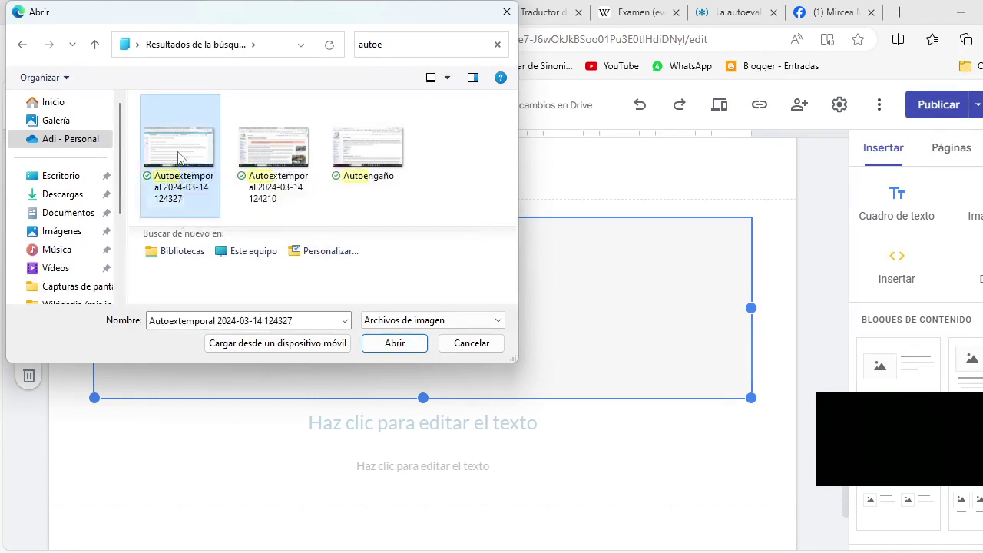
pyautogui.click(390, 343)
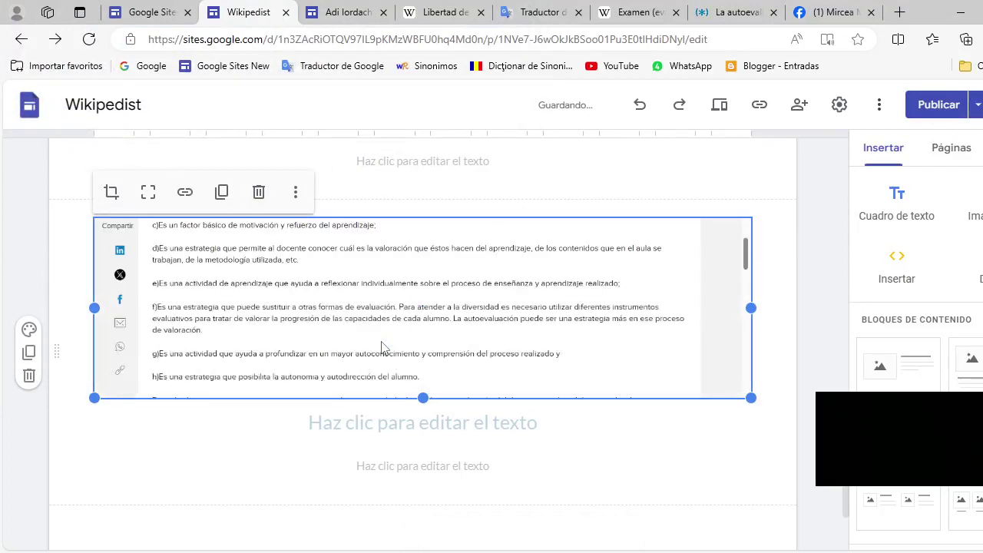
pyautogui.click(148, 193)
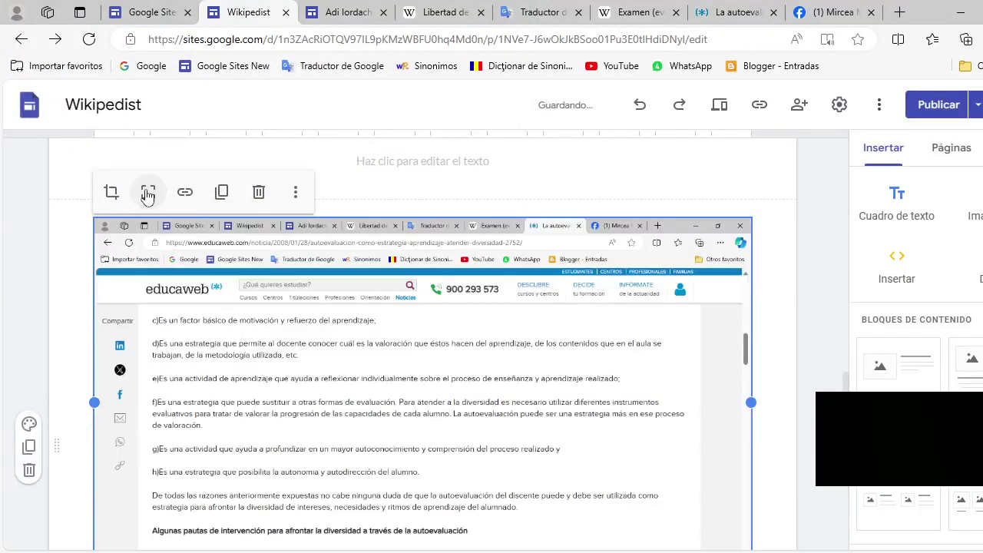
# - Delete the empty heading placeholders below the educaweb capture and below the Wikipedia capture
pyautogui.scroll(-3, 557, 405)
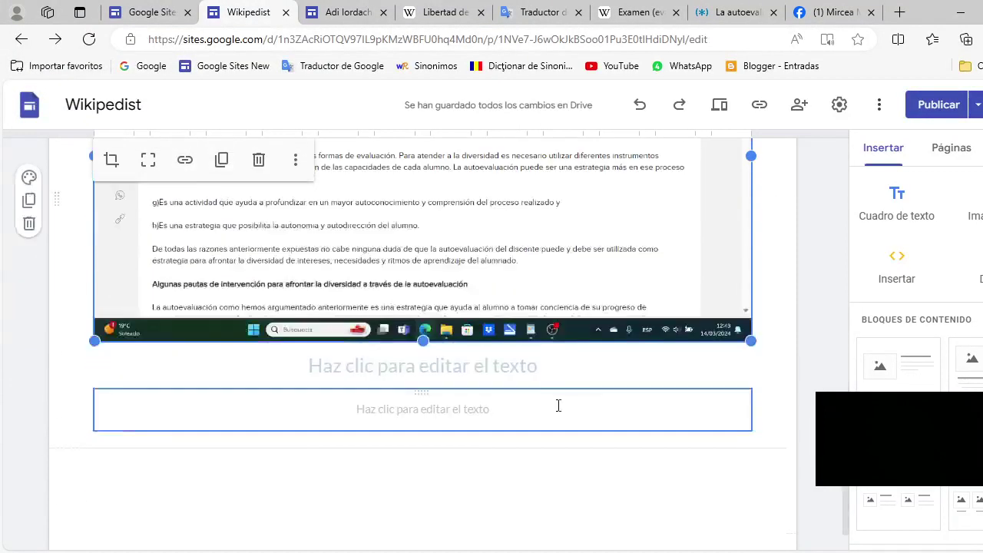
pyautogui.click(491, 366)
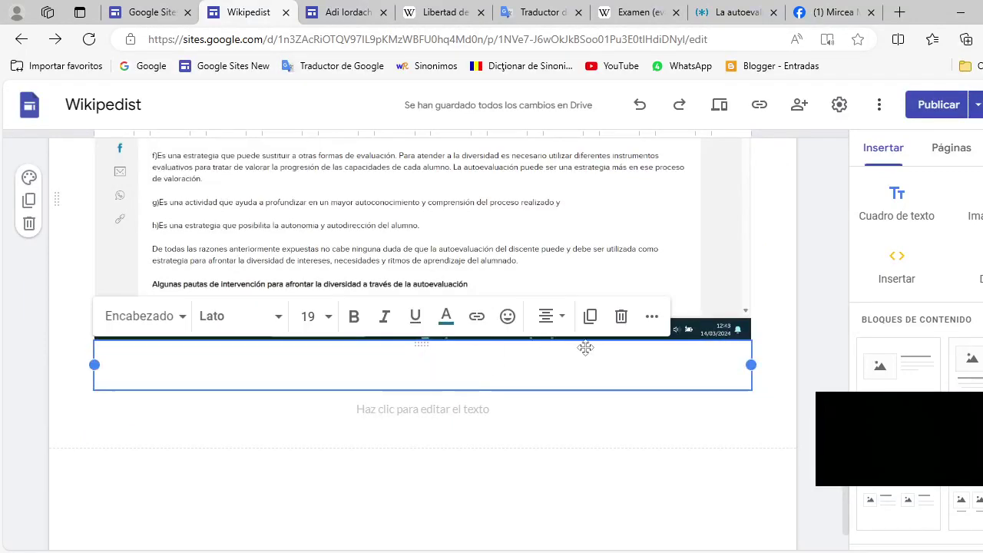
pyautogui.click(622, 318)
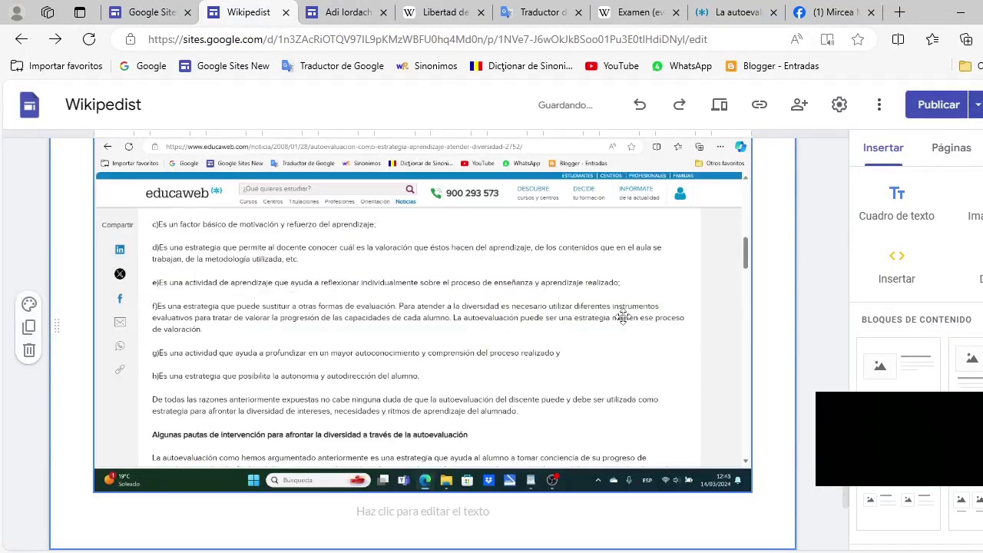
pyautogui.scroll(3, 592, 363)
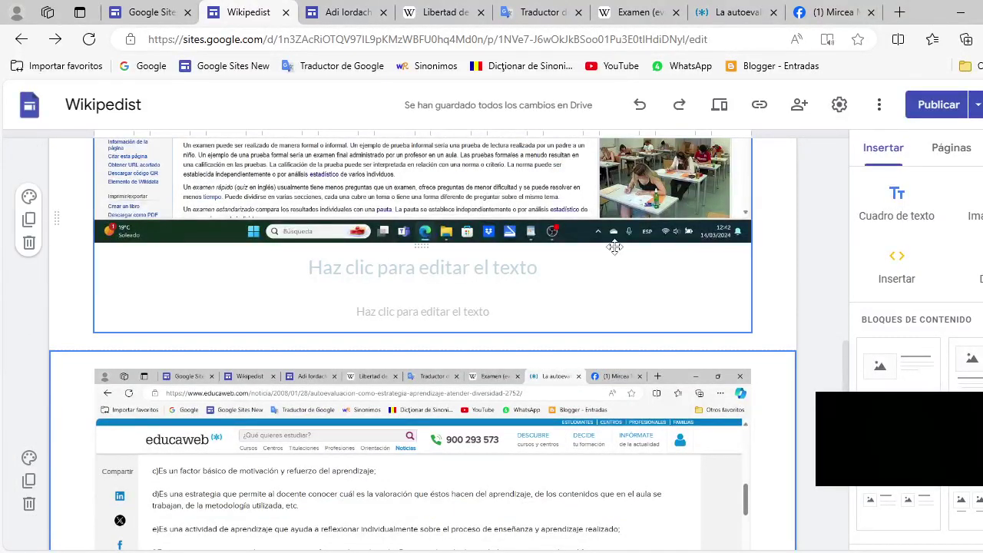
pyautogui.scroll(2, 615, 238)
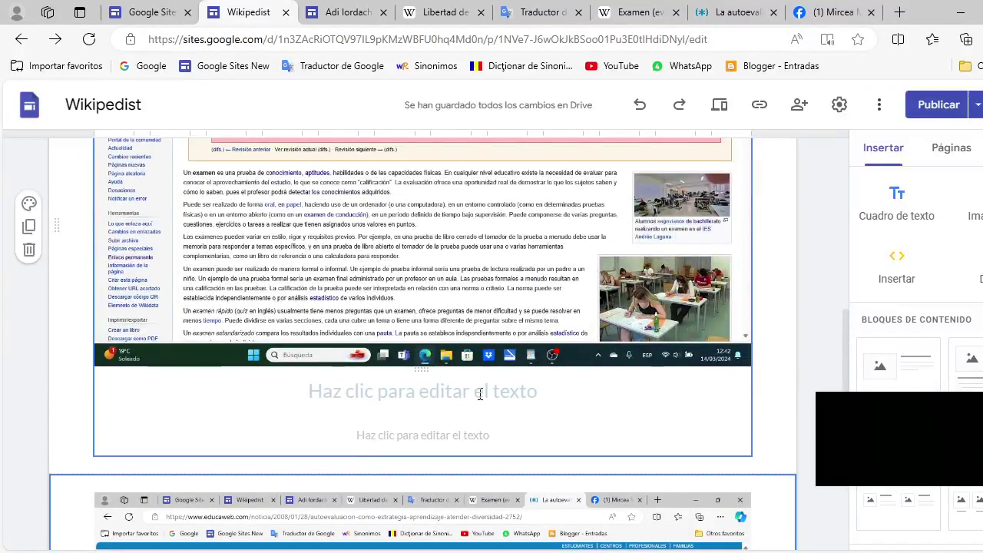
pyautogui.click(480, 393)
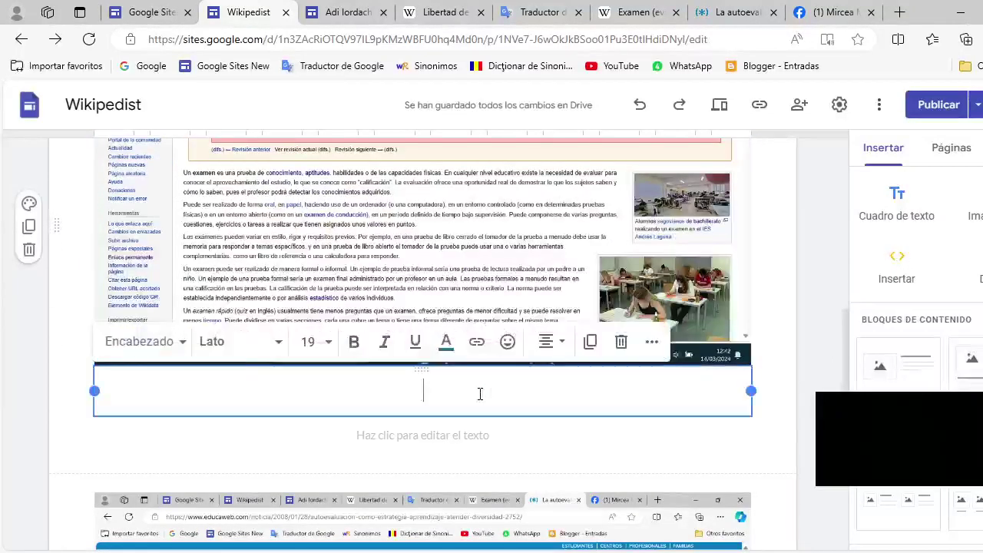
pyautogui.click(621, 341)
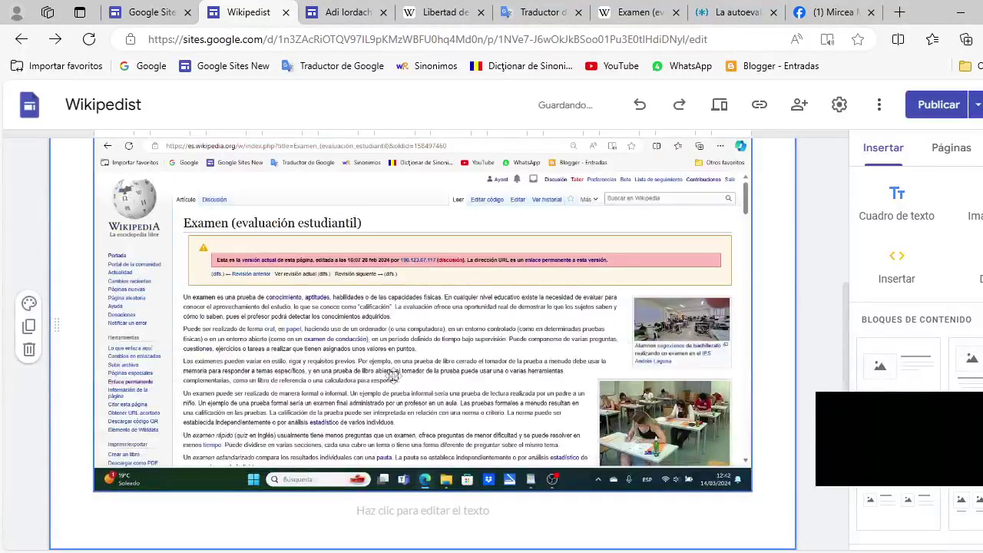
# - Add a "-" separator at the end of the line "La autoevaluación como estrategia de aprendizaje para atender a la diversidad"
pyautogui.scroll(2, 368, 376)
pyautogui.click(101, 253)
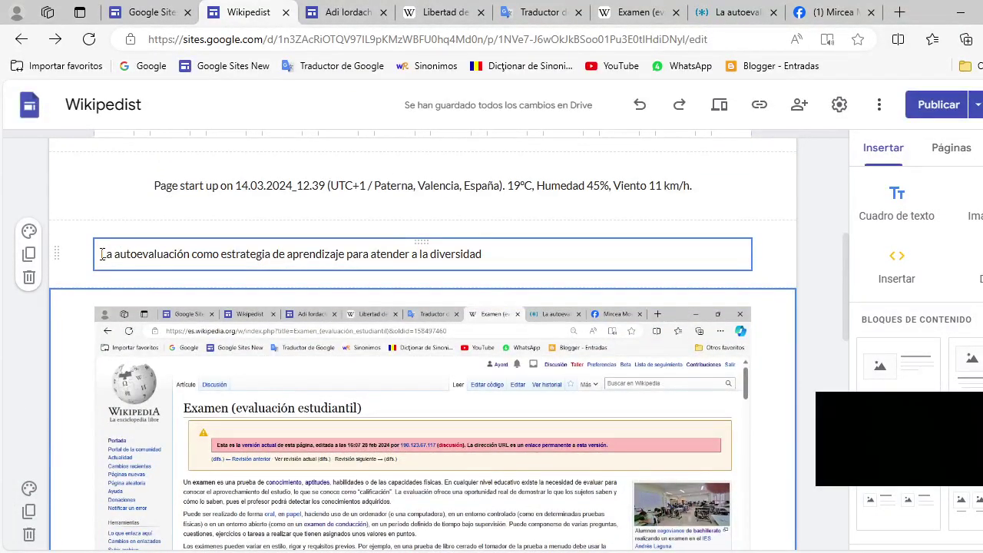
pyautogui.click(489, 253)
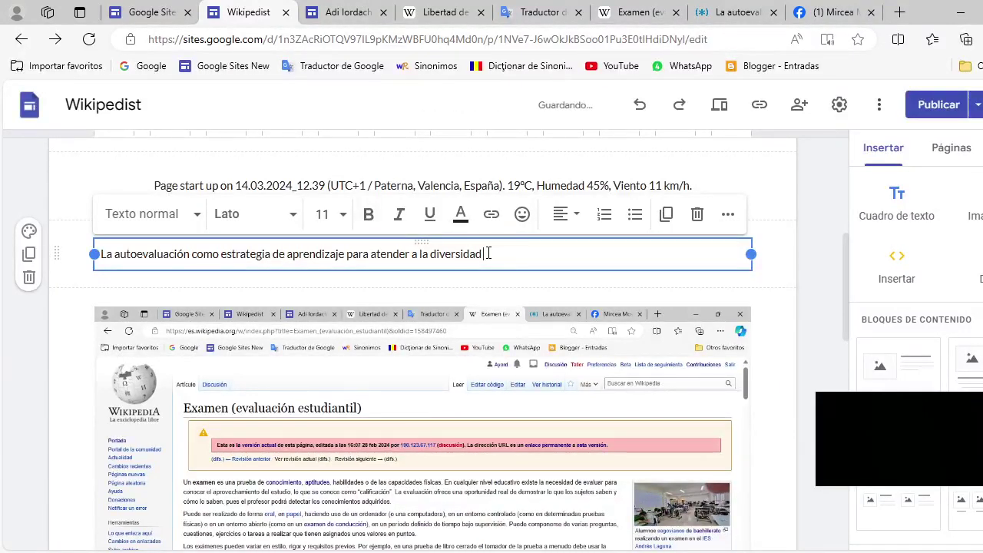
pyautogui.write('-')
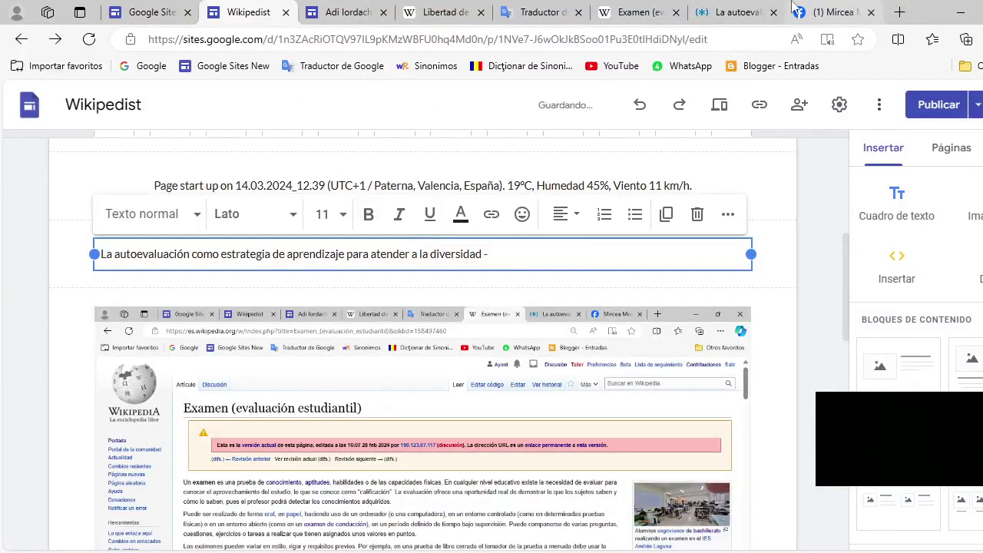
# - Copy the web address of the educaweb autoevaluación article and return to the Wikipedist site editor
pyautogui.click(743, 13)
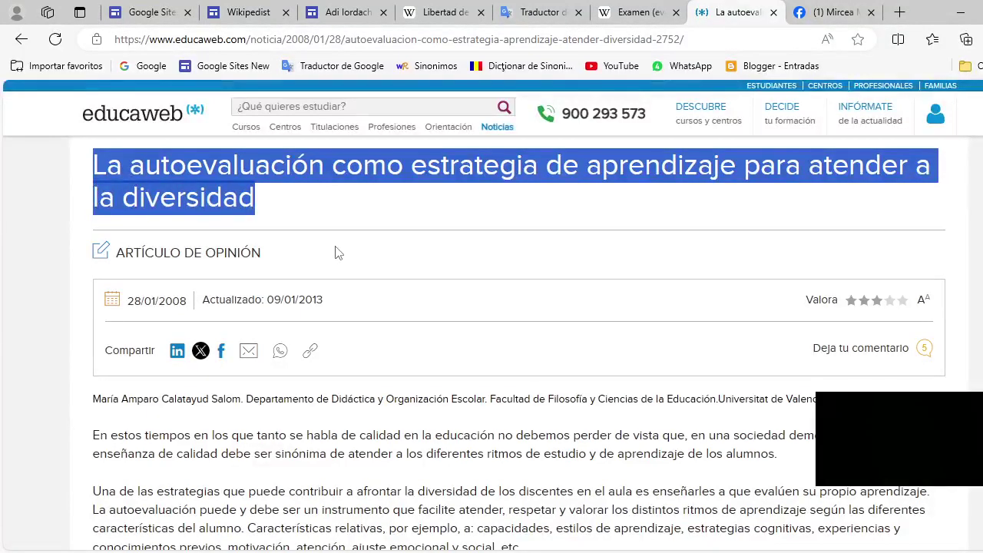
pyautogui.click(551, 39)
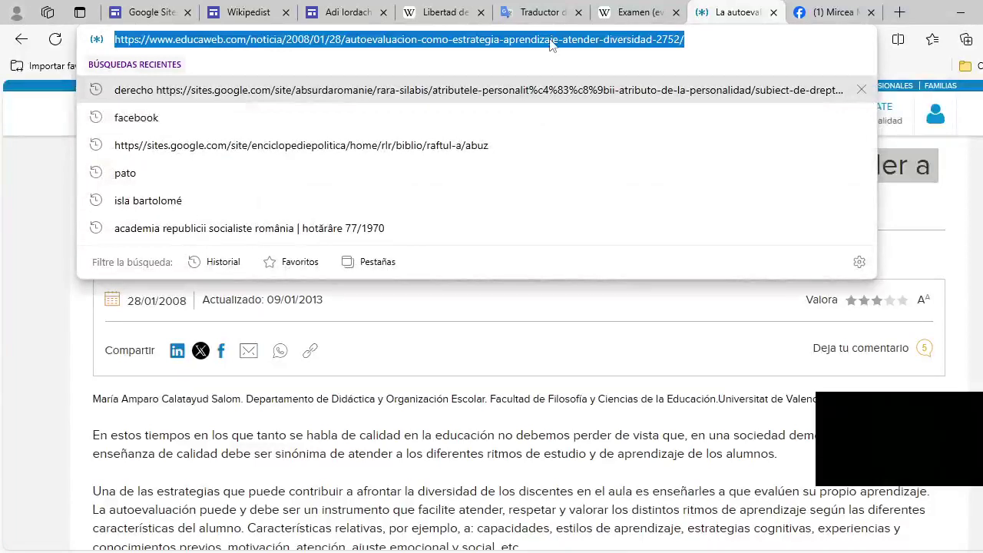
pyautogui.rightClick(545, 44)
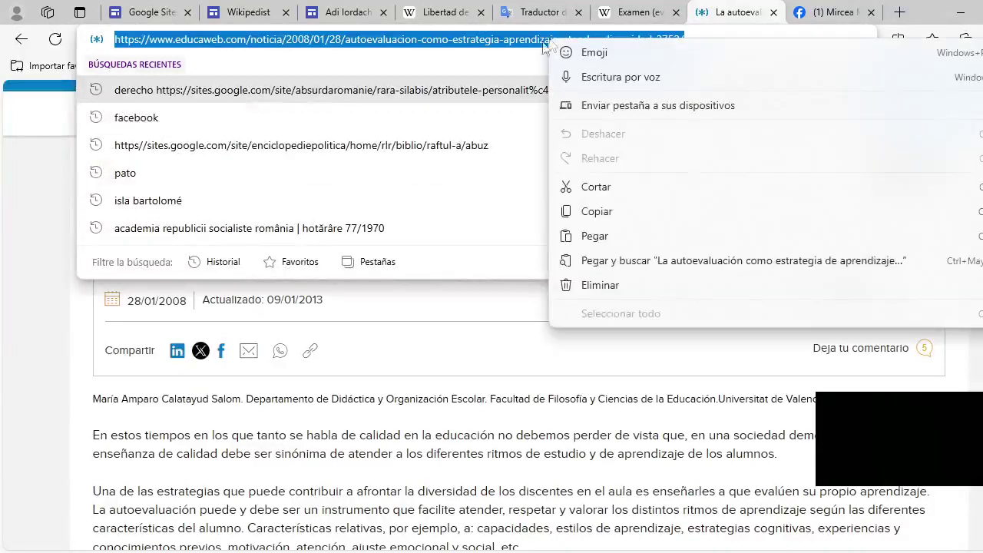
pyautogui.click(577, 210)
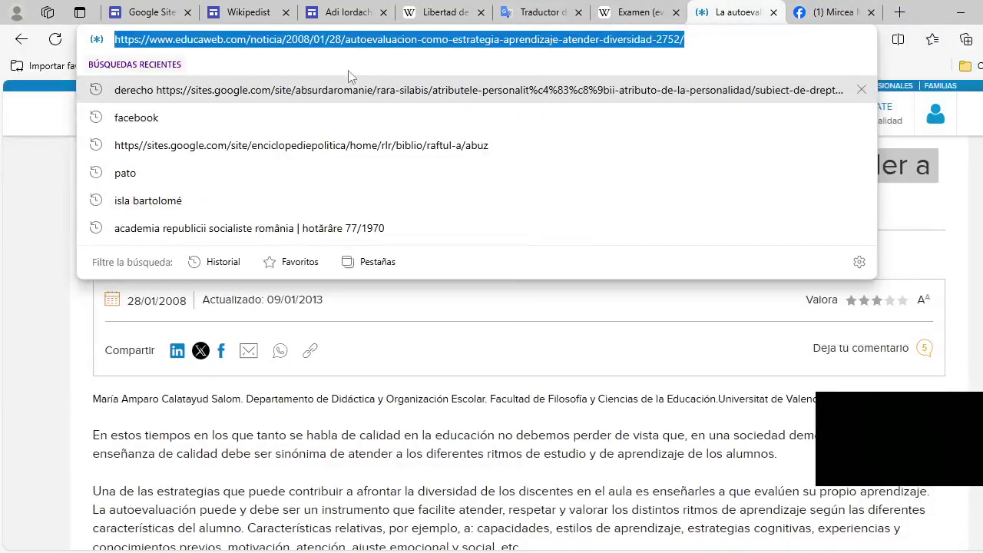
pyautogui.click(260, 14)
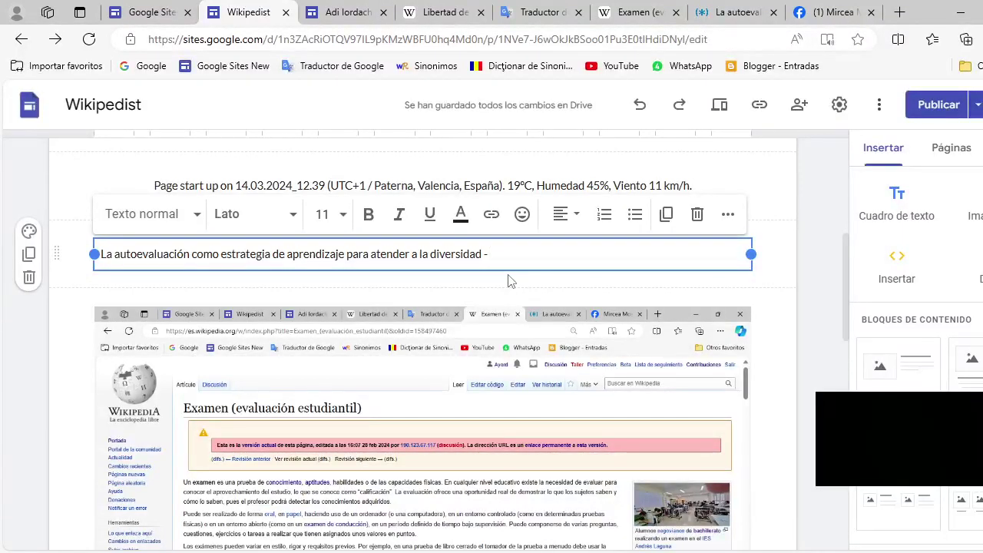
# - Complete the autoevaluación line with the source name "EducaWeb." after the dash
pyautogui.write('E')
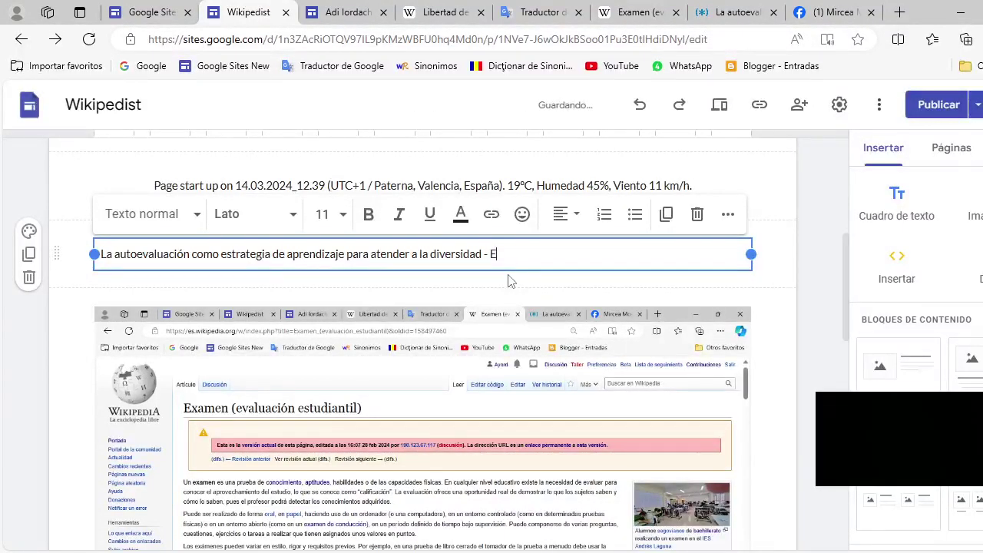
pyautogui.write('duca')
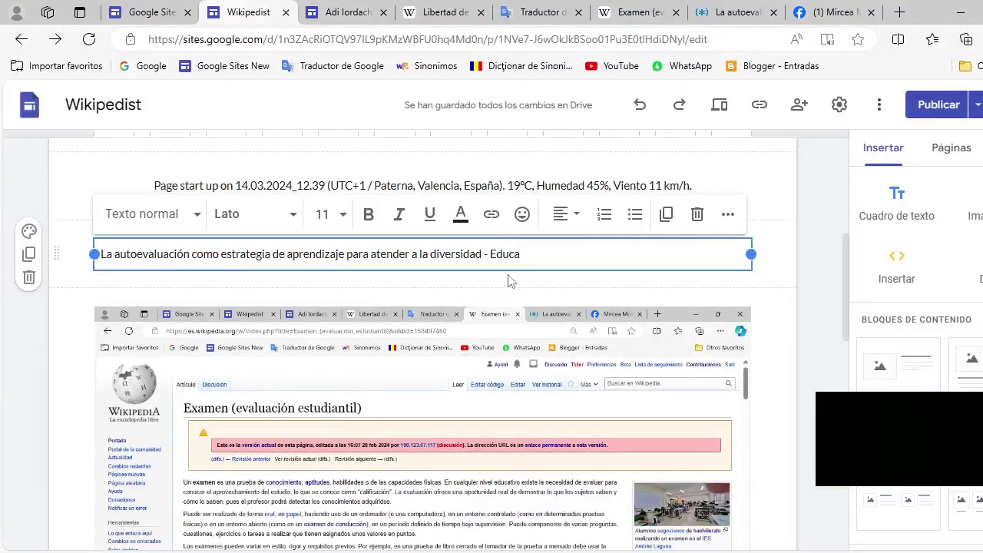
pyautogui.write('Web')
pyautogui.write('.')
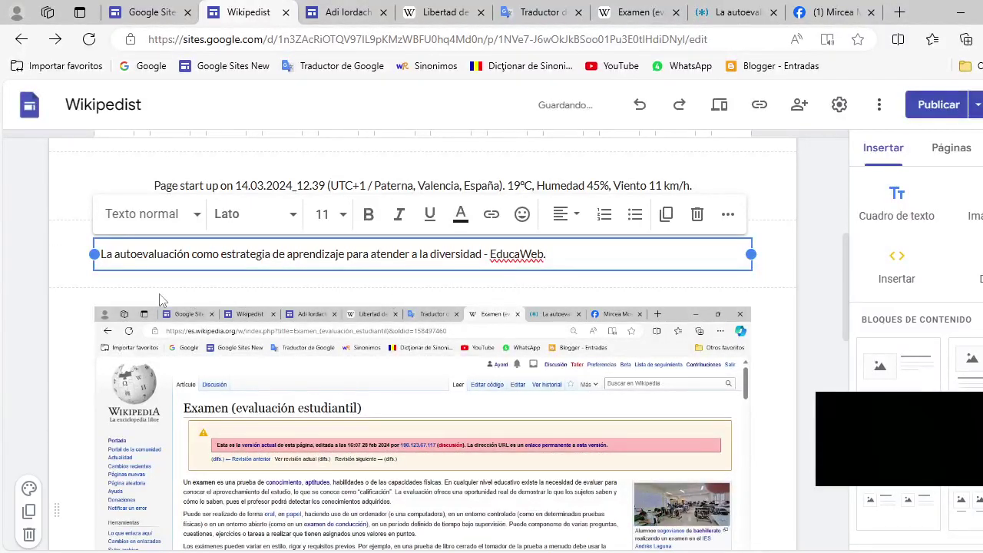
# - Link the text "La autoevaluación como estrategia de aprendizaje para atender a la diversidad - EducaWeb" to the copied article address
pyautogui.moveTo(100, 254); pyautogui.dragTo(545, 262)
pyautogui.click(492, 215)
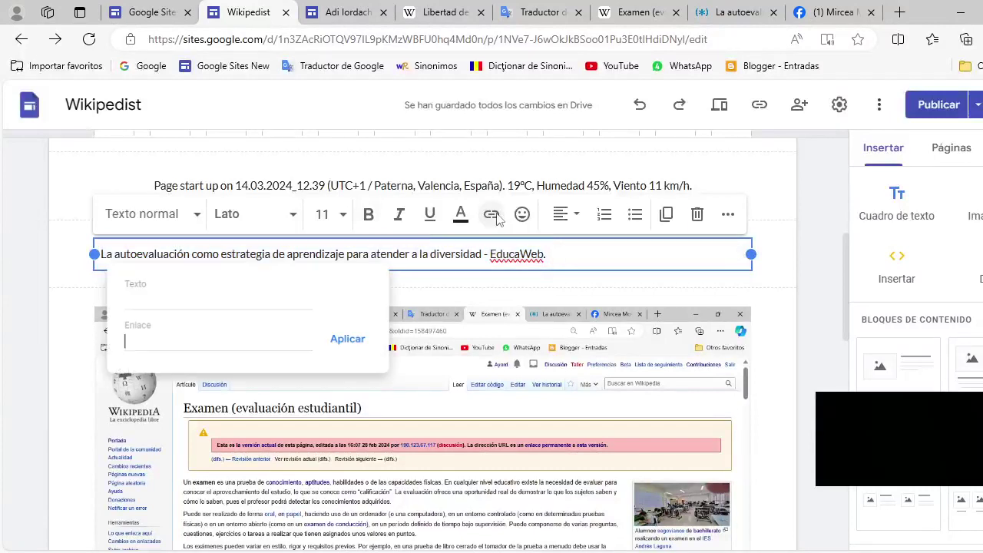
pyautogui.rightClick(133, 336)
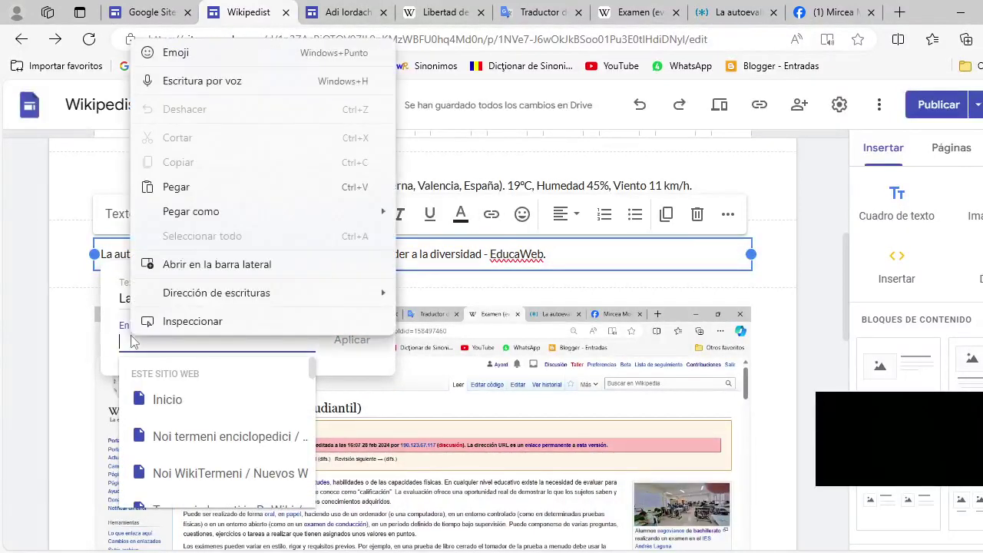
pyautogui.click(176, 187)
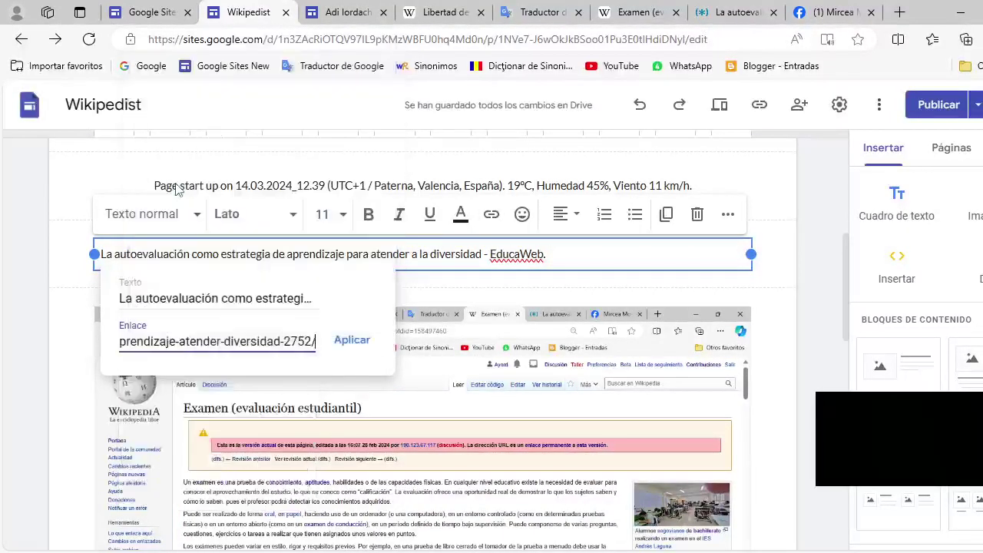
pyautogui.click(344, 339)
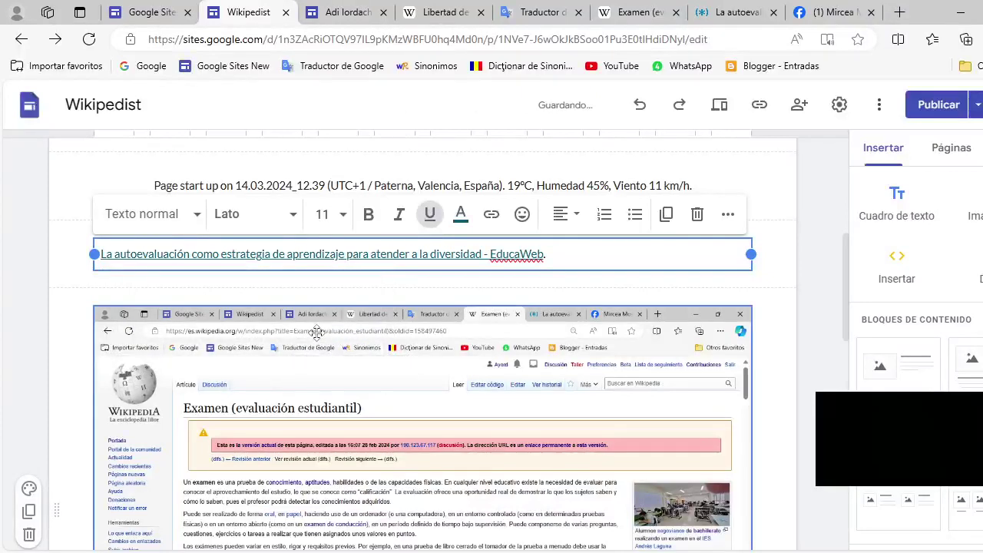